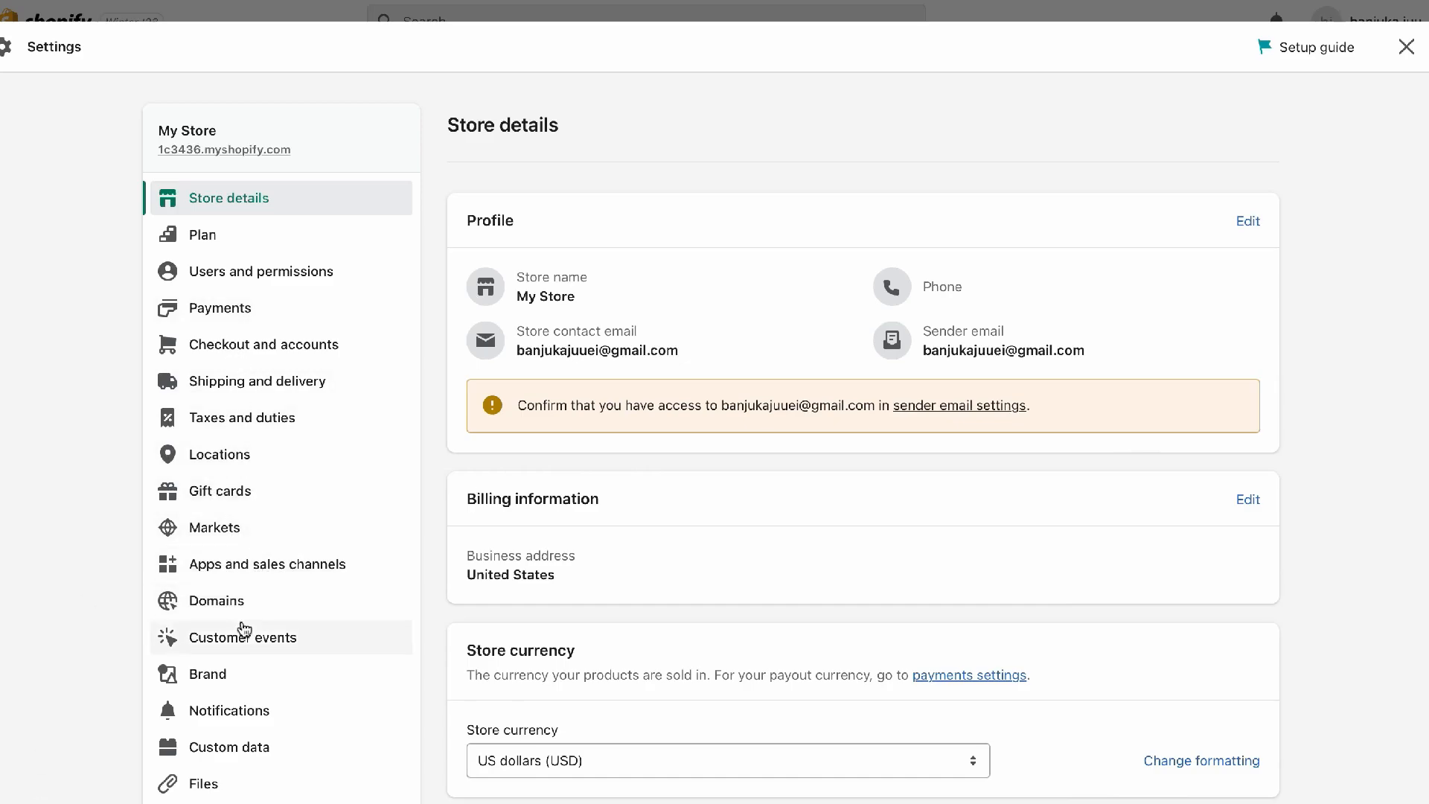
Open the store's notification settings and look through the customer order notification templates
left_click(237, 710)
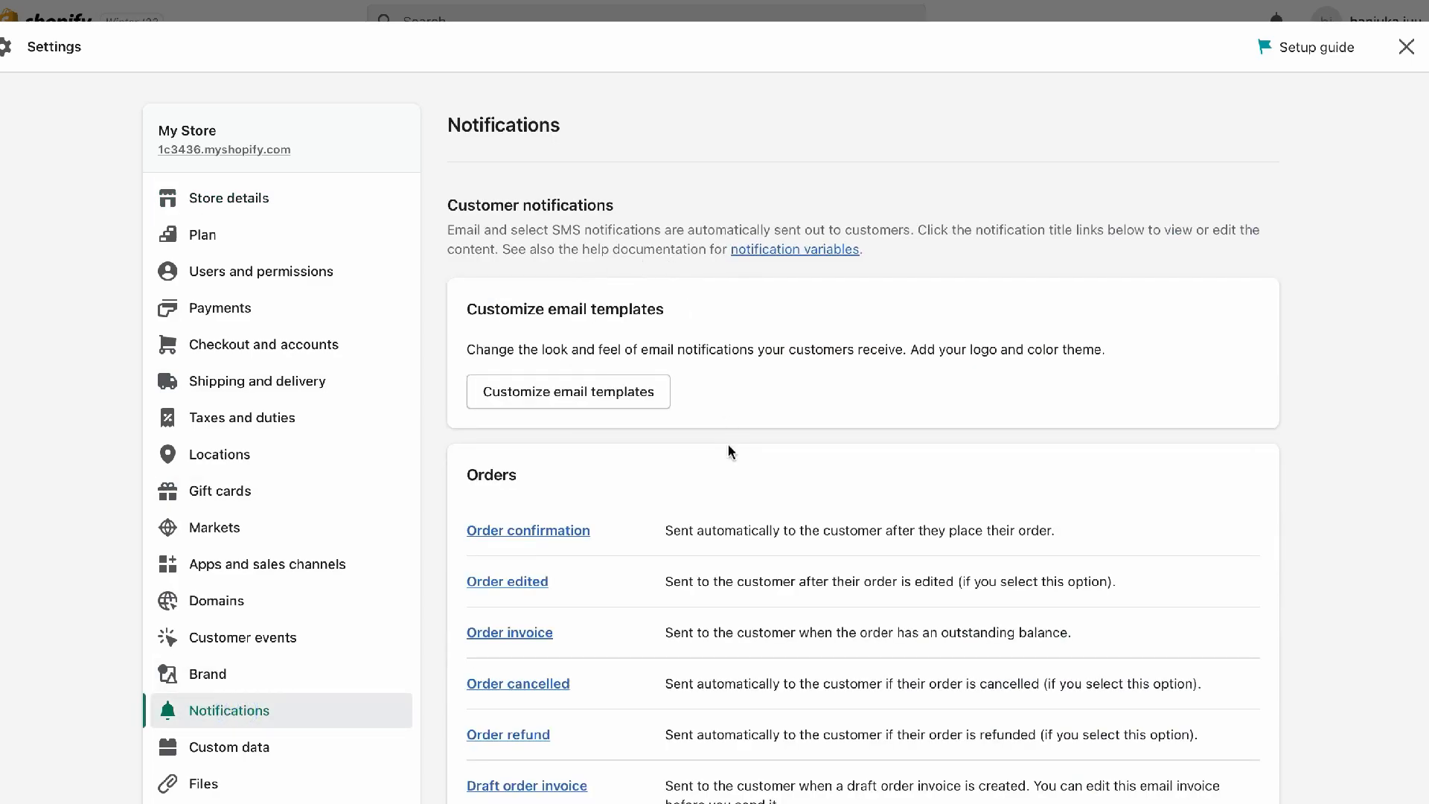
scroll(729, 450, "down", 1)
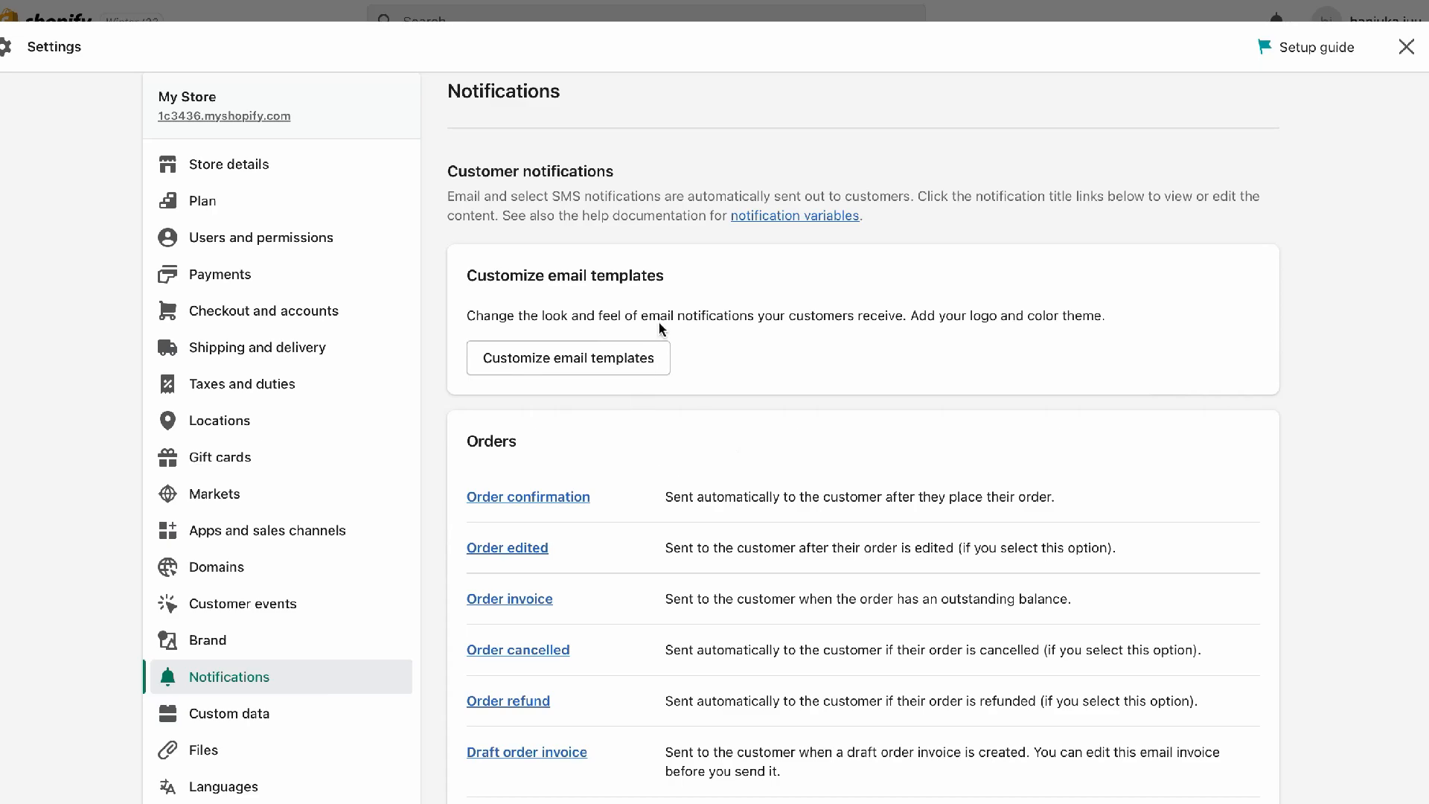
scroll(661, 410, "down", 5)
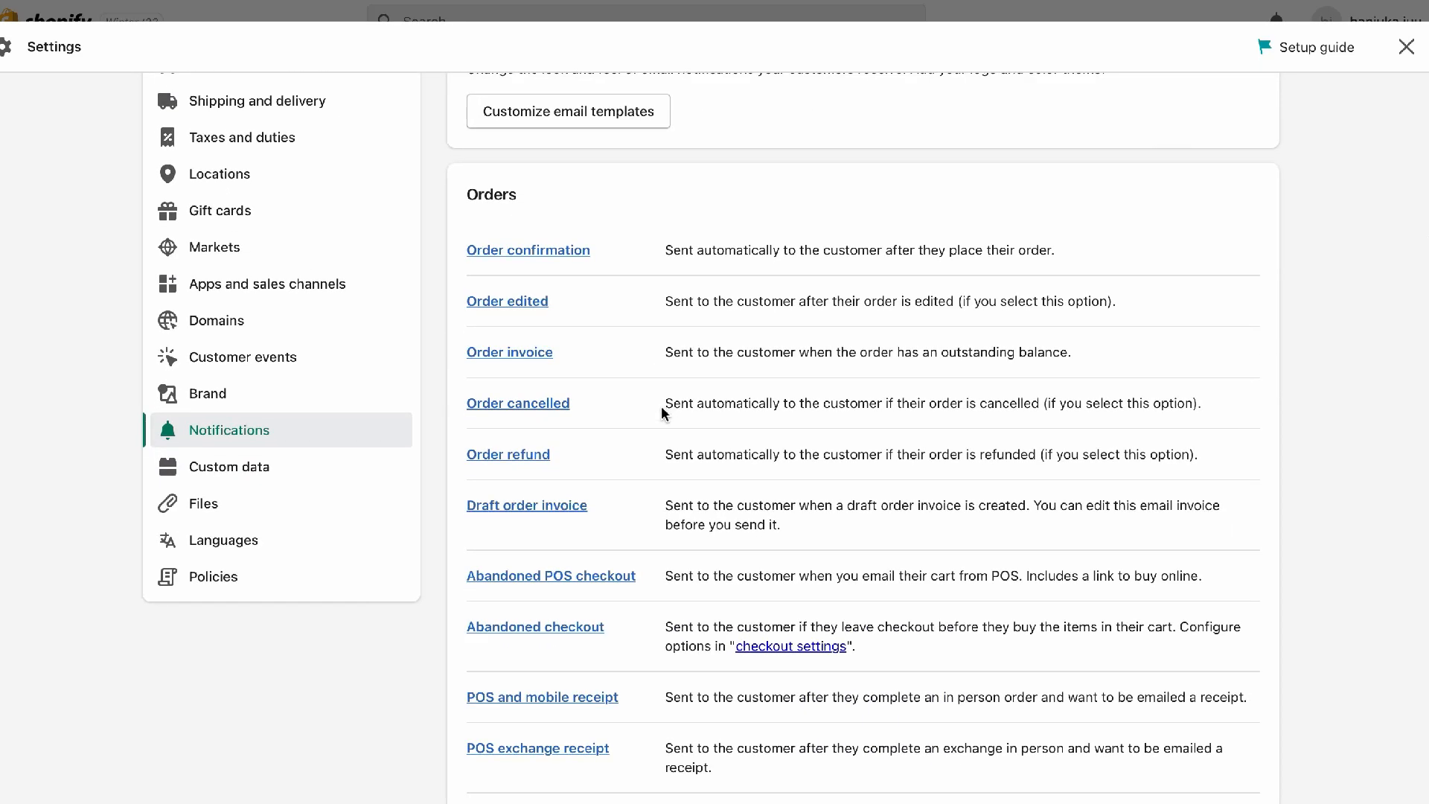
scroll(661, 410, "down", 6)
scroll(658, 411, "up", 3)
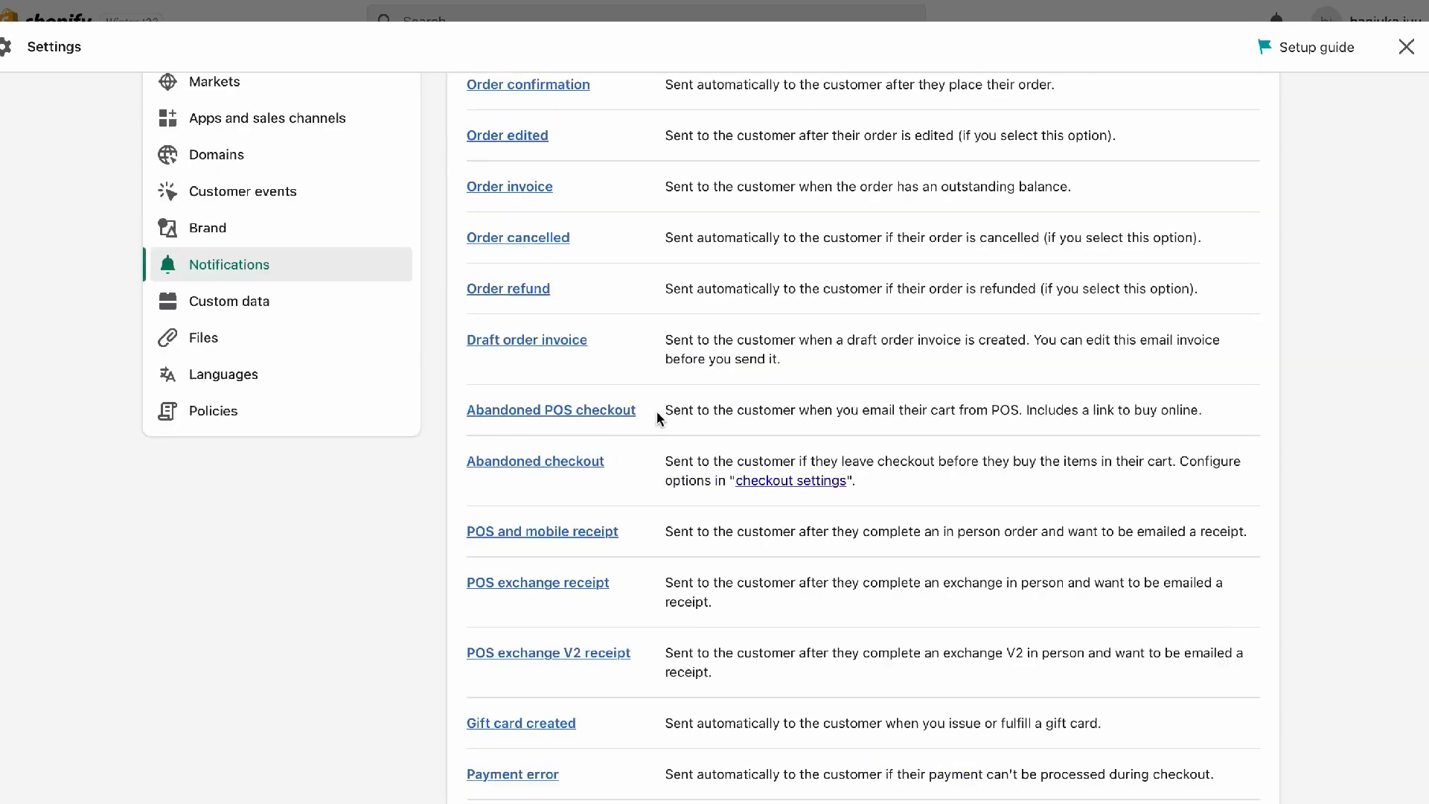
scroll(657, 411, "up", 2)
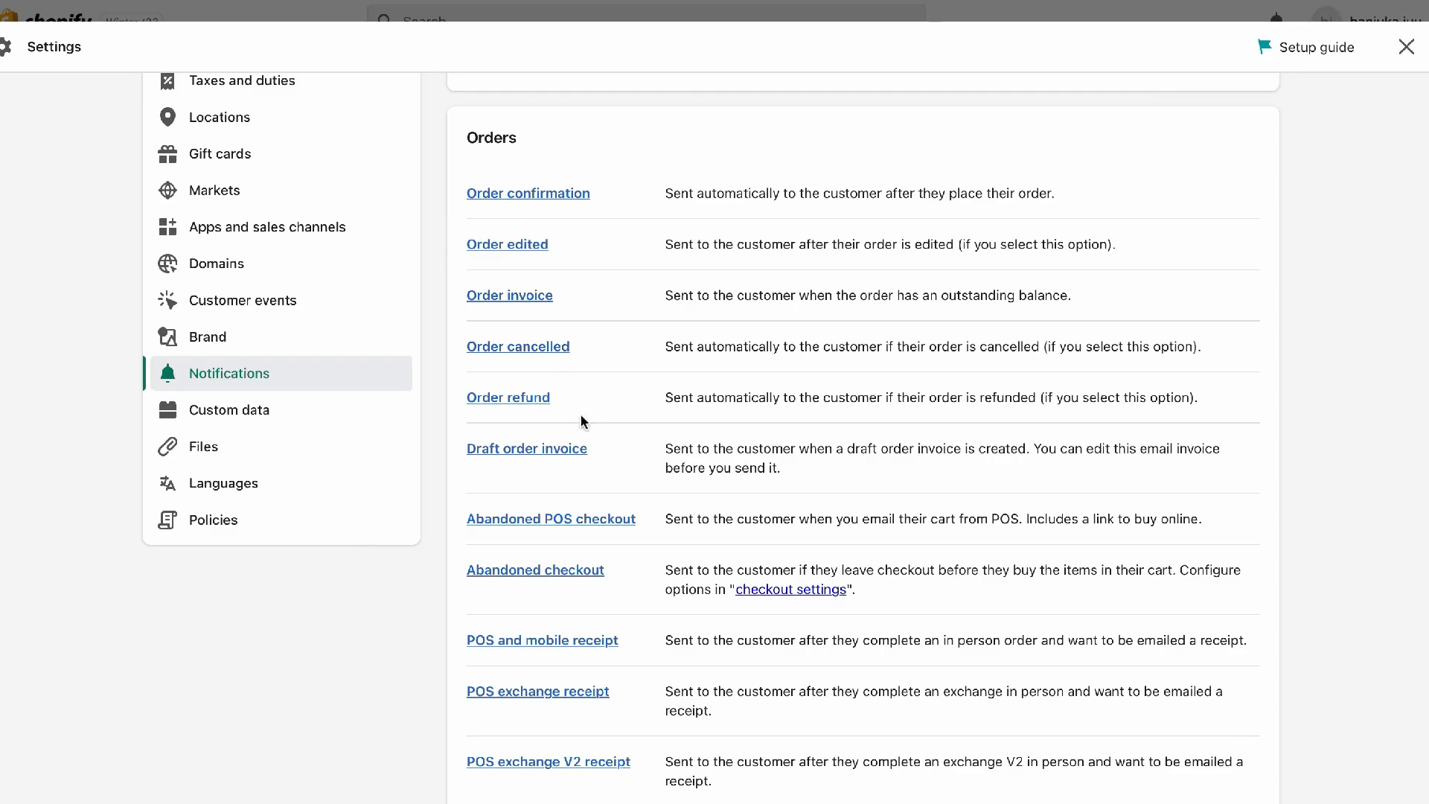
scroll(591, 472, "down", 7)
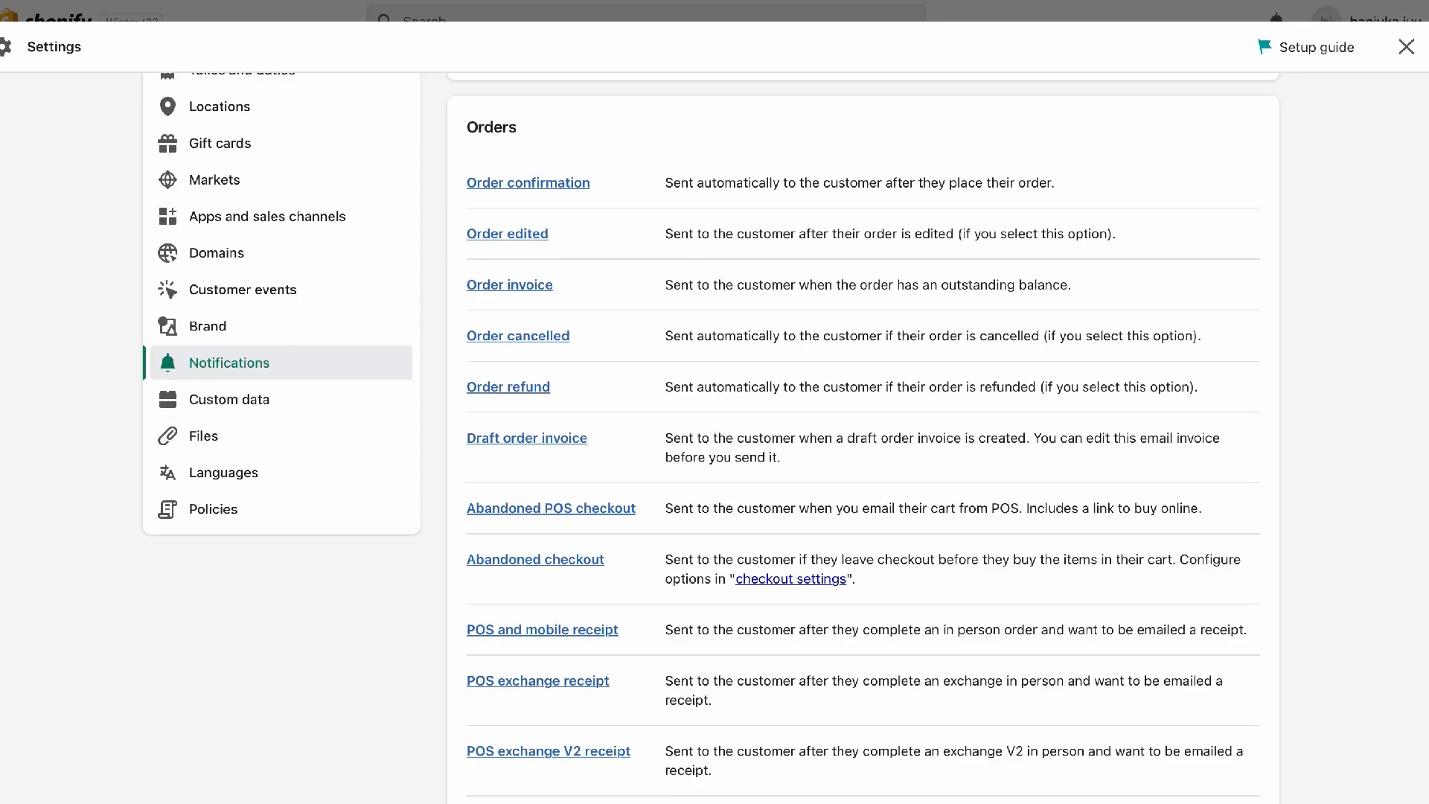
scroll(591, 471, "up", 6)
scroll(711, 411, "up", 5)
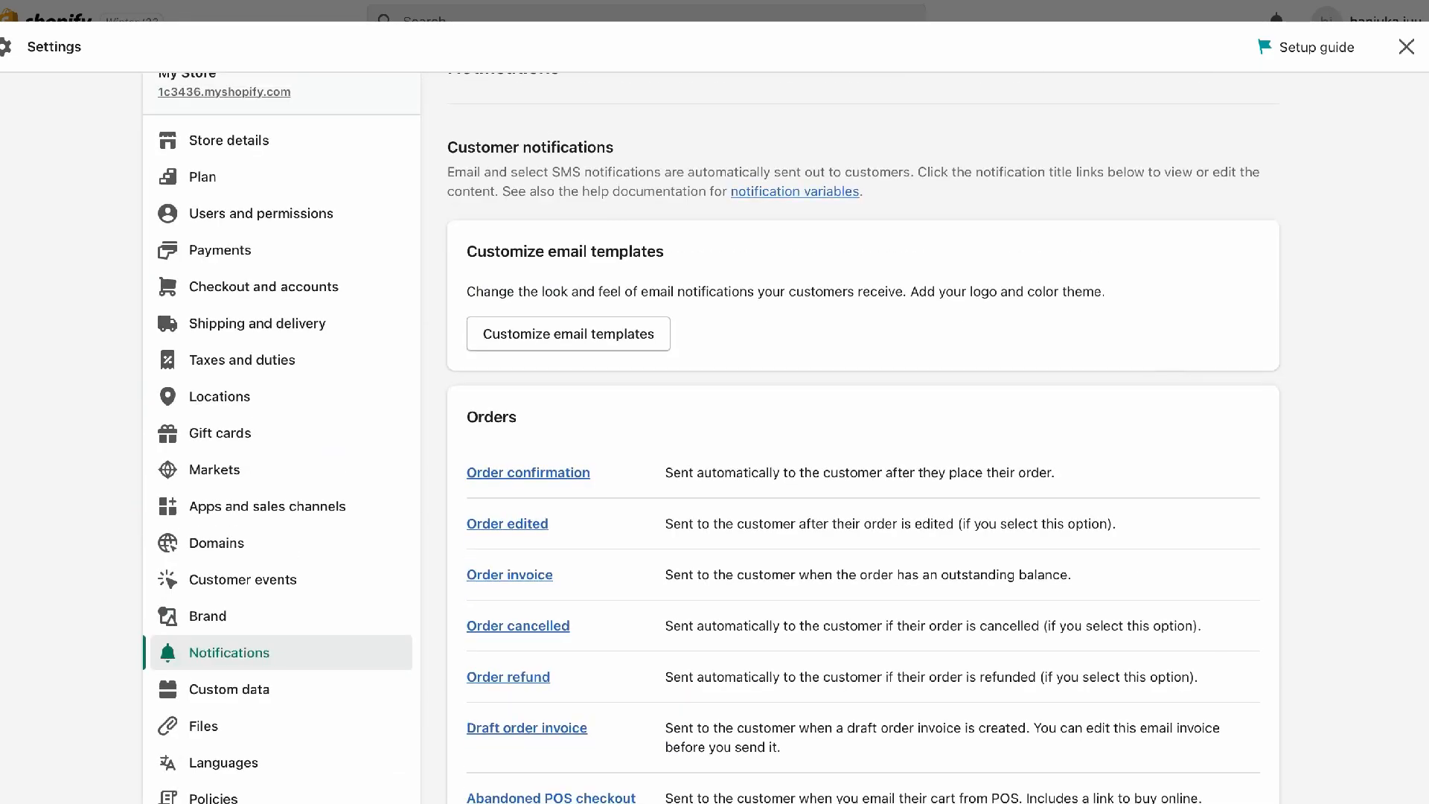
scroll(711, 412, "down", 2)
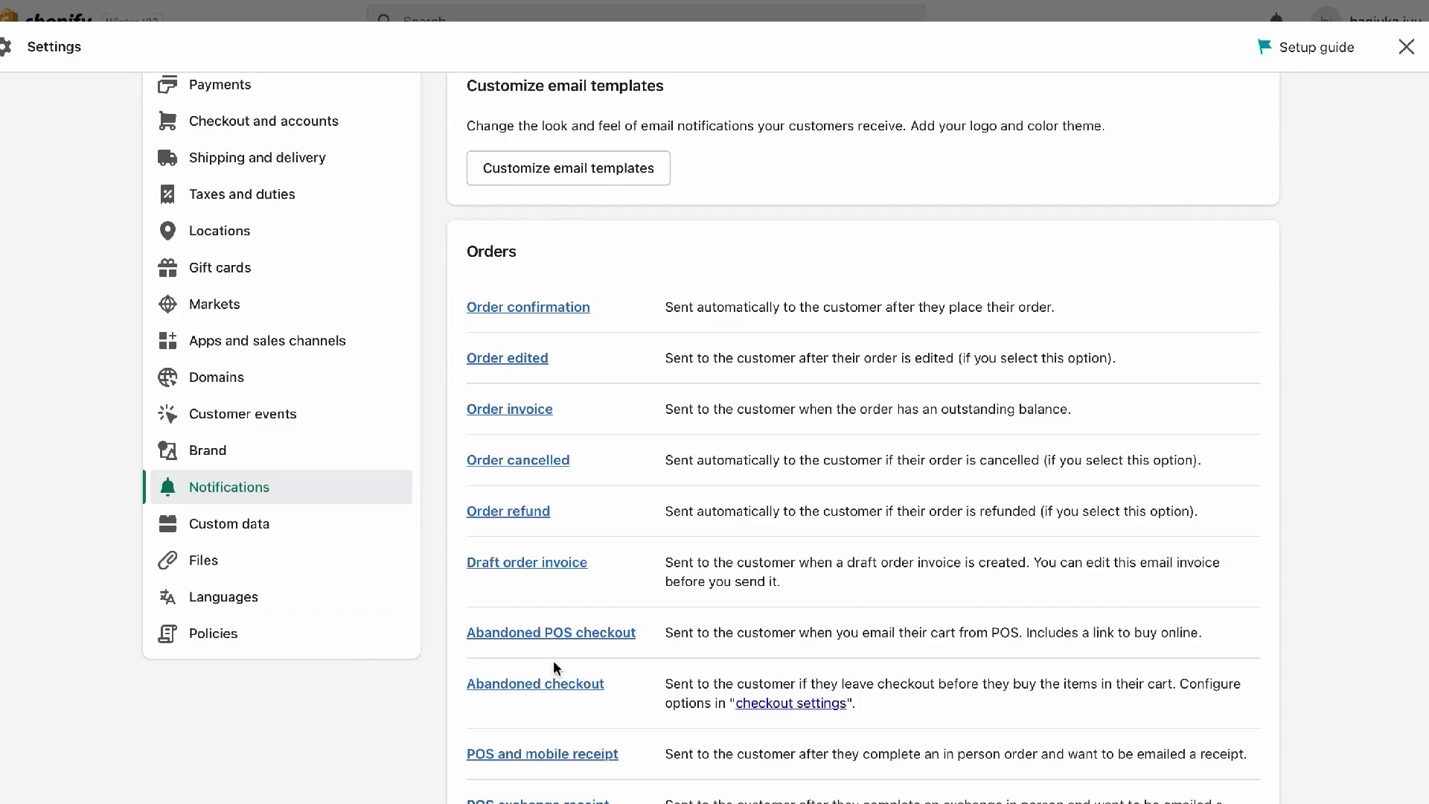
Open the Order confirmation notification and copy the message about the order being readied for shipping from its email preview
left_click(512, 311)
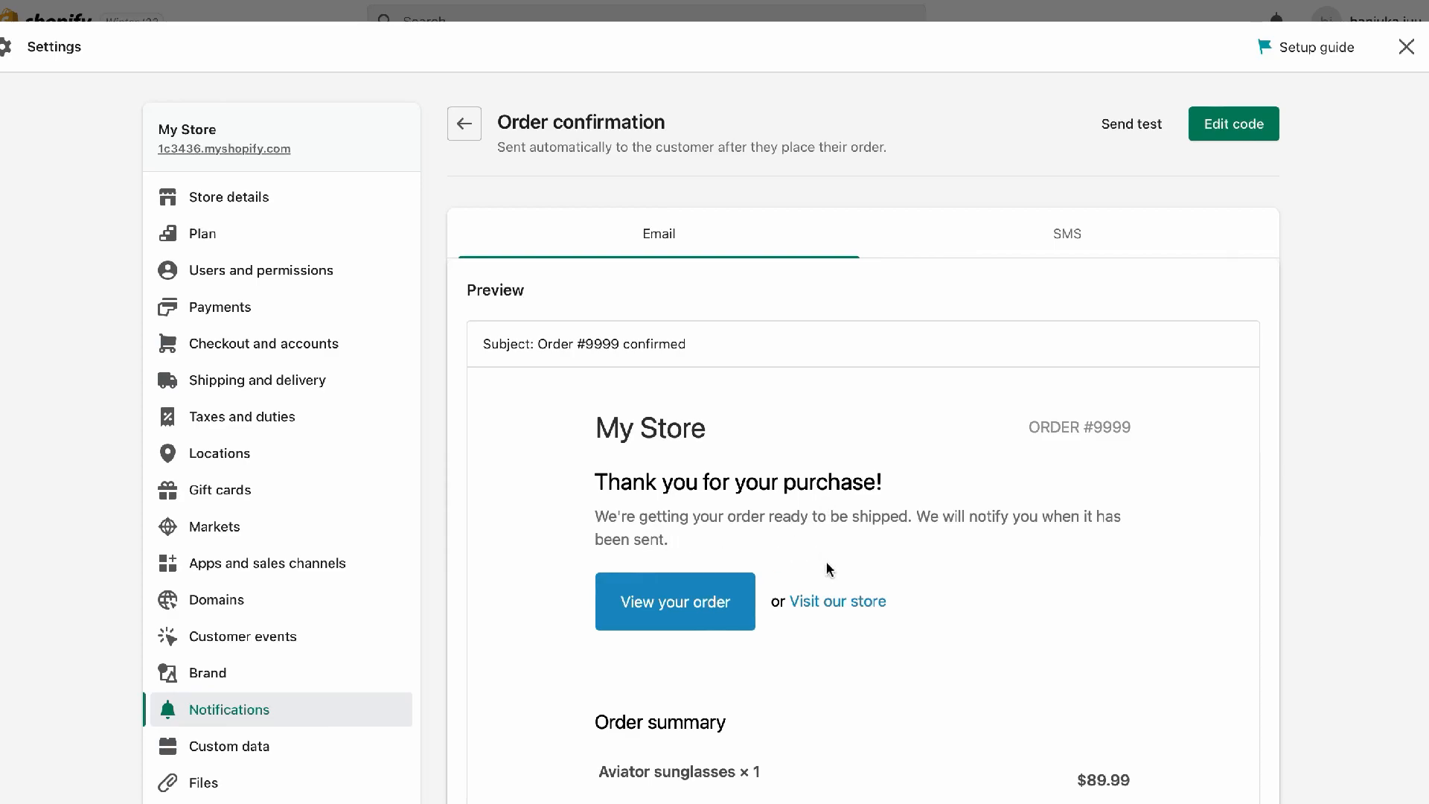
scroll(875, 624, "down", 7)
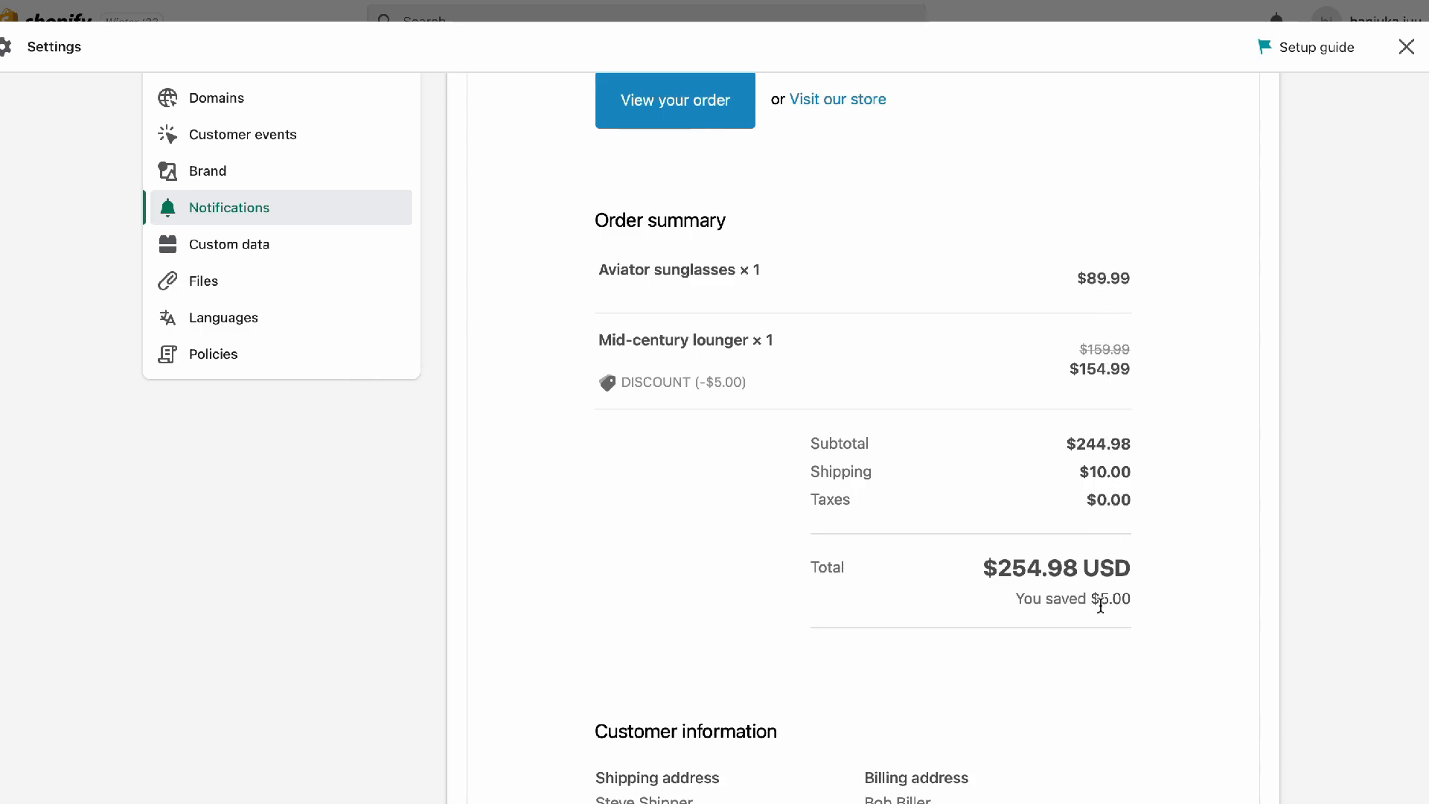
scroll(1100, 605, "down", 5)
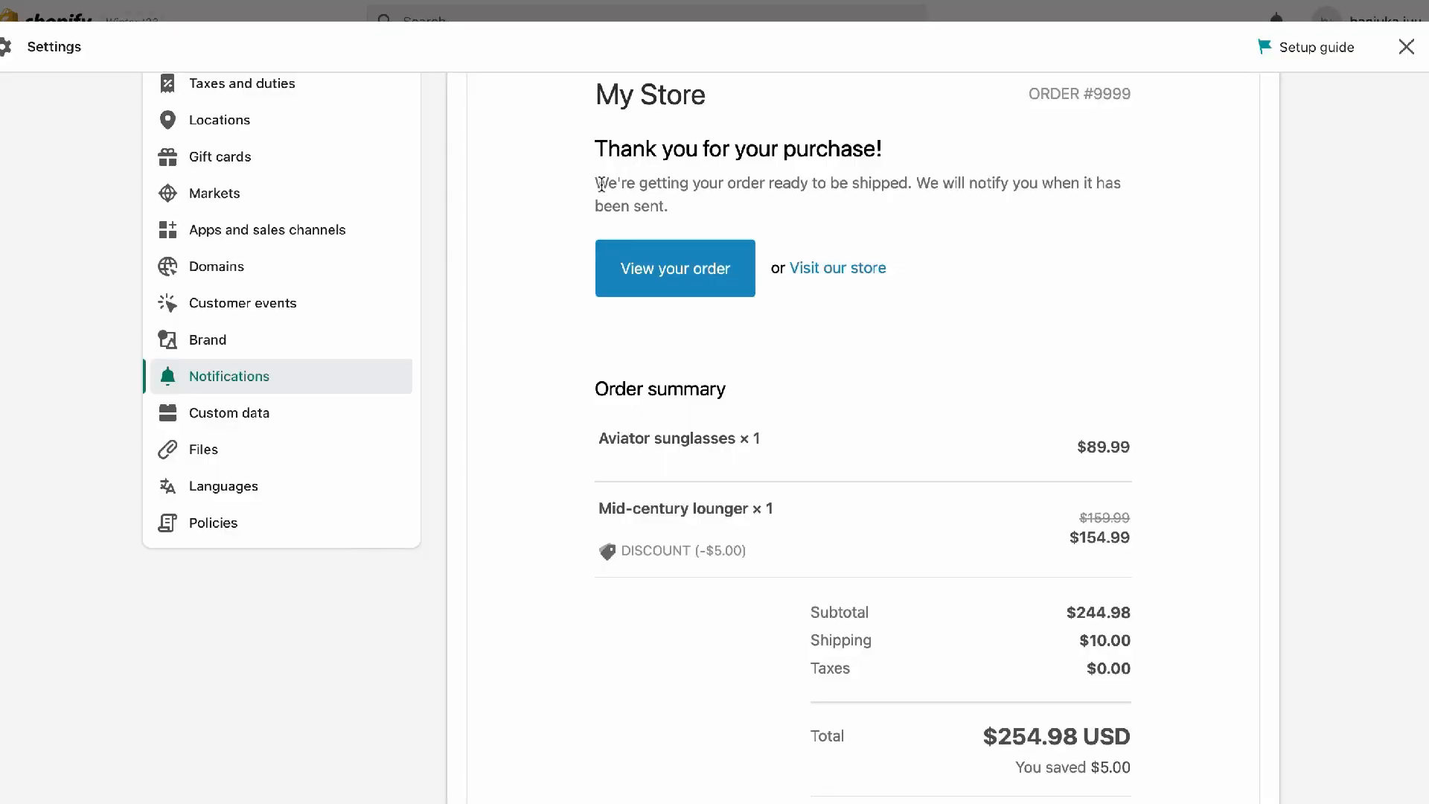
left_click_drag(598, 185, 665, 208)
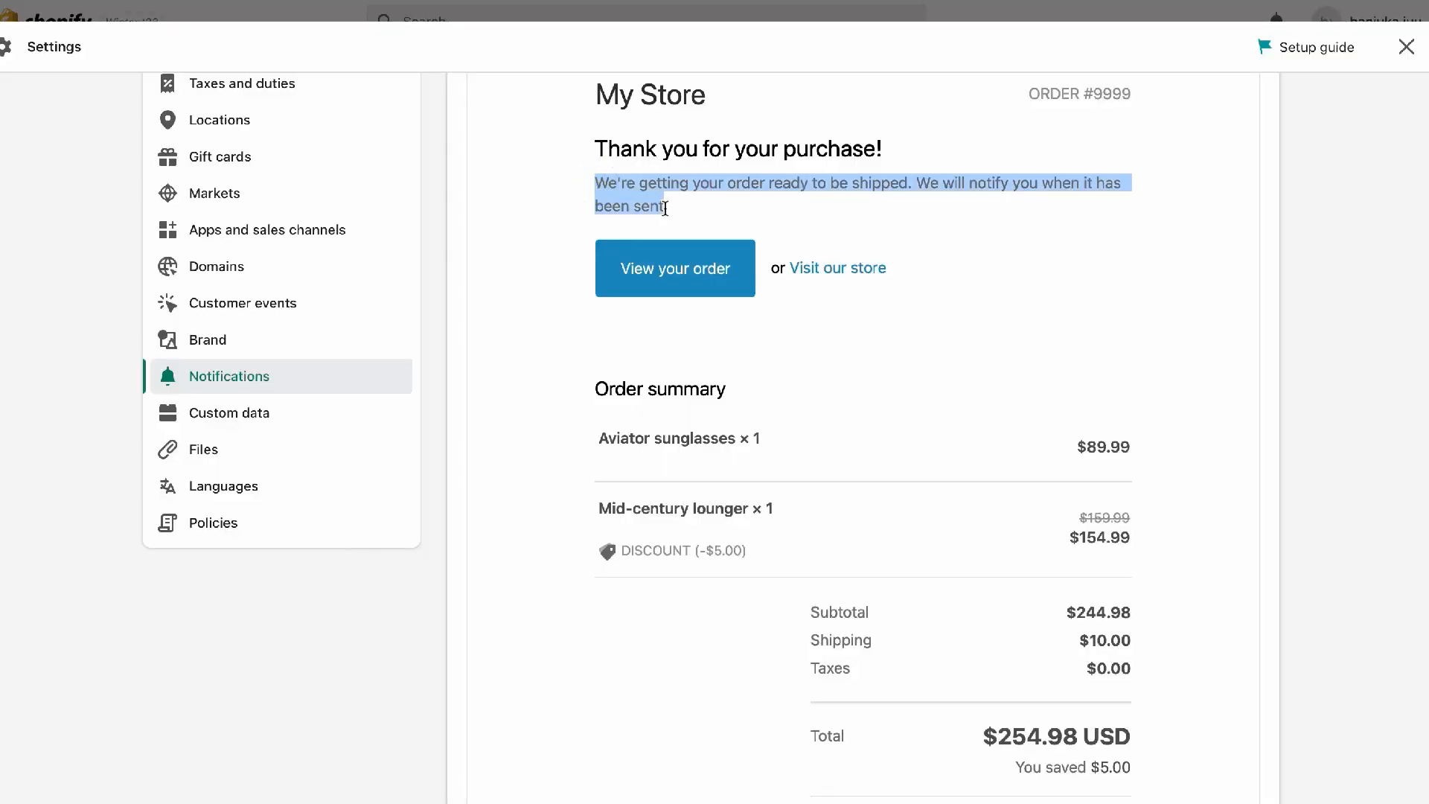
right_click(621, 201)
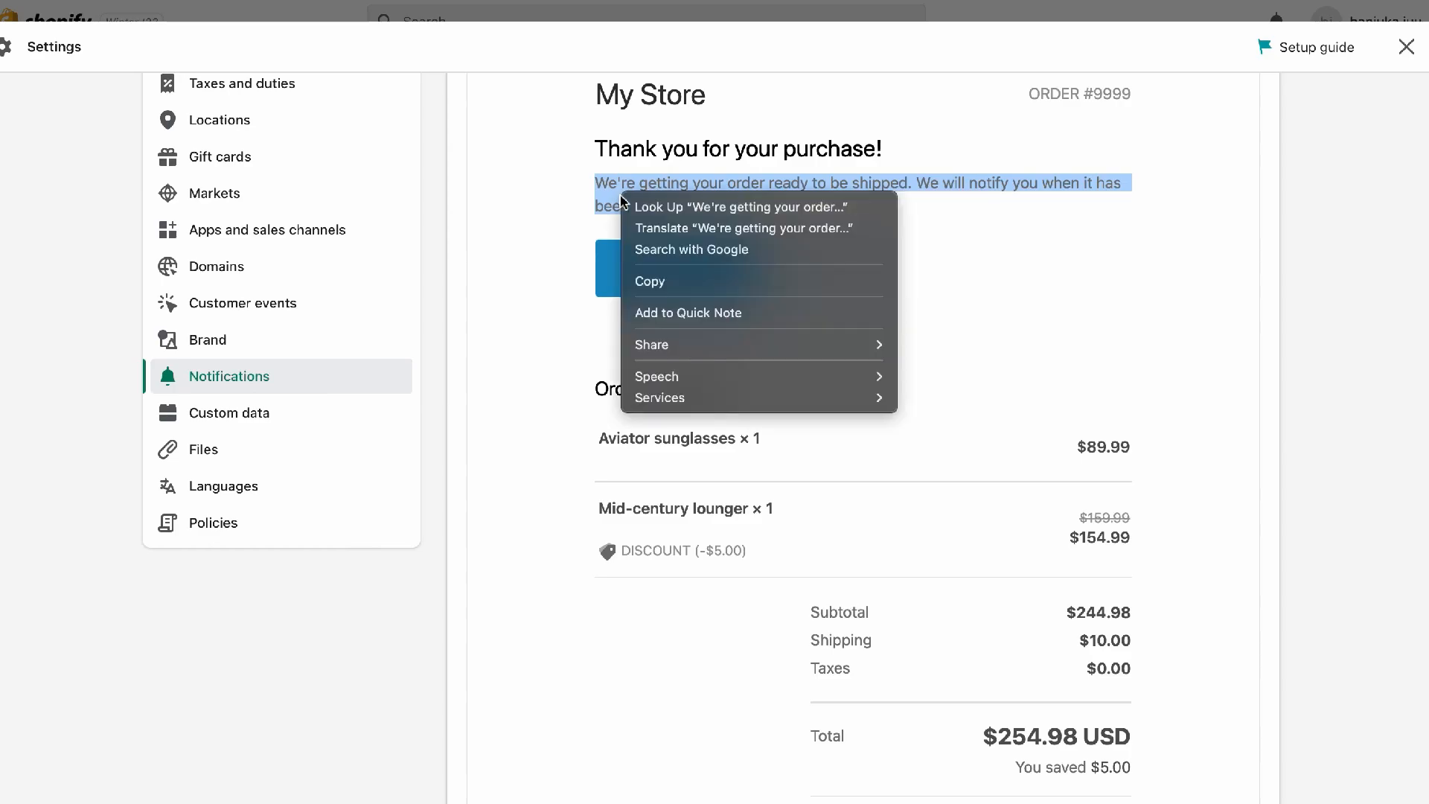
left_click(655, 282)
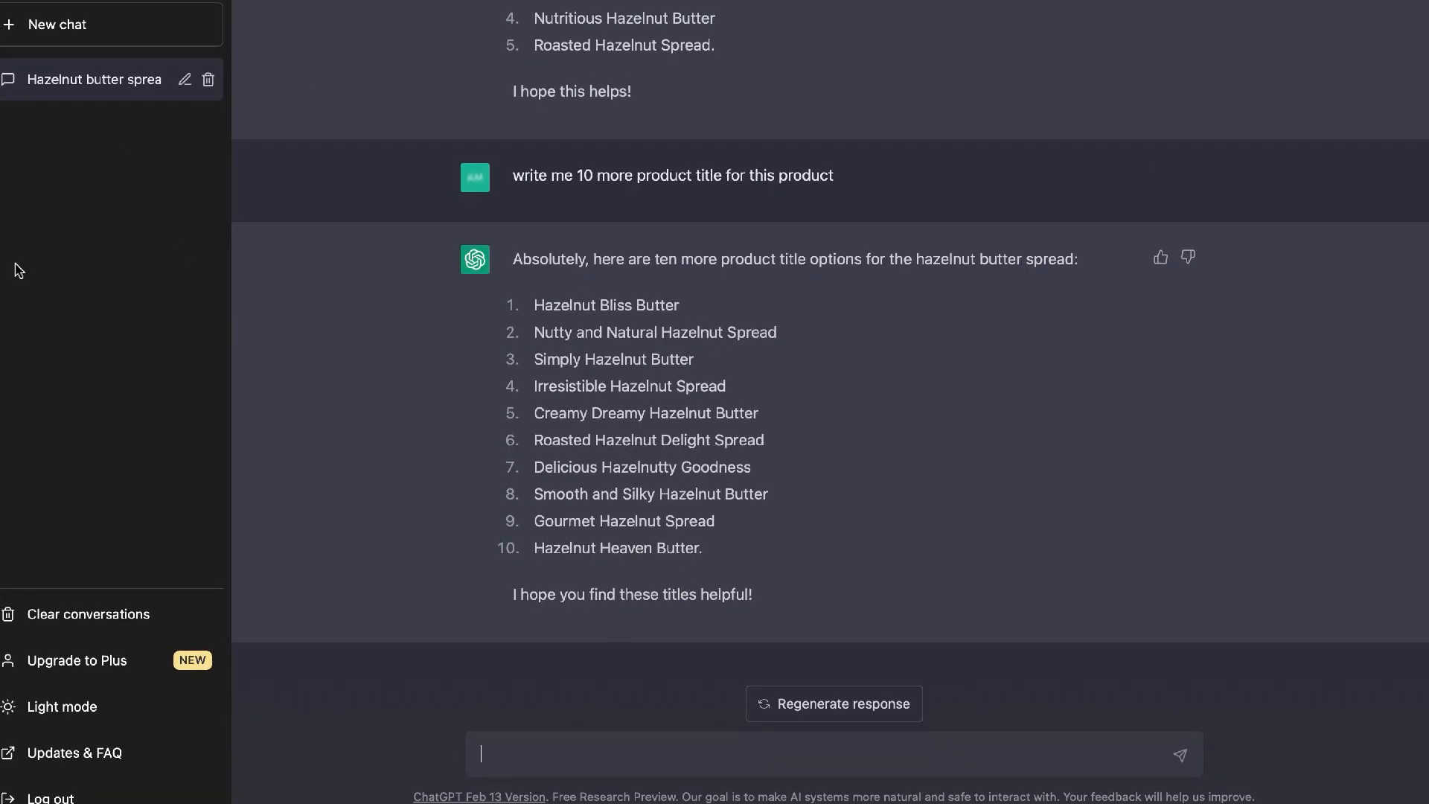
Switch to ChatGPT and start a new chat beside the existing hazelnut butter spread conversation
scroll(651, 577, "up", 15)
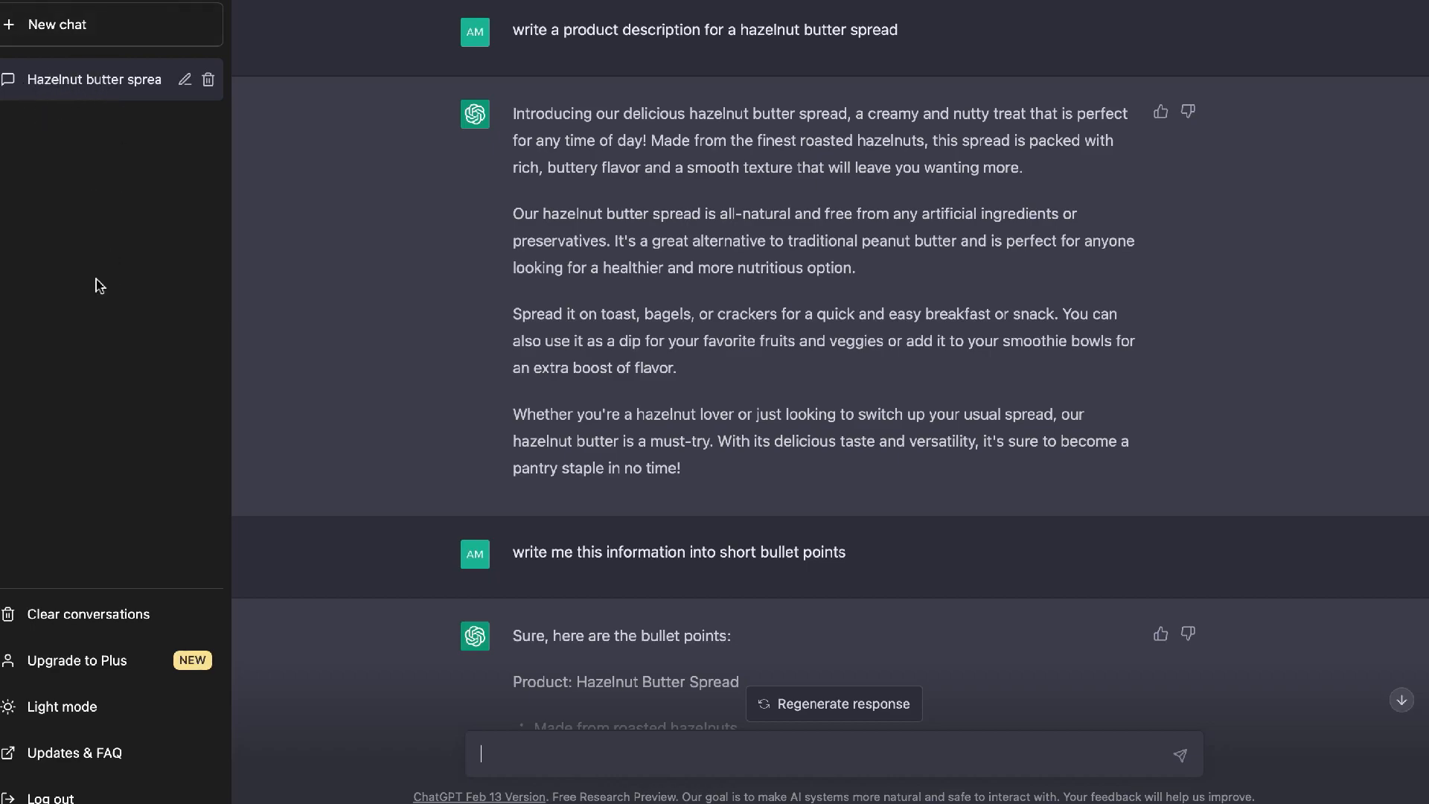
scroll(588, 625, "down", 3)
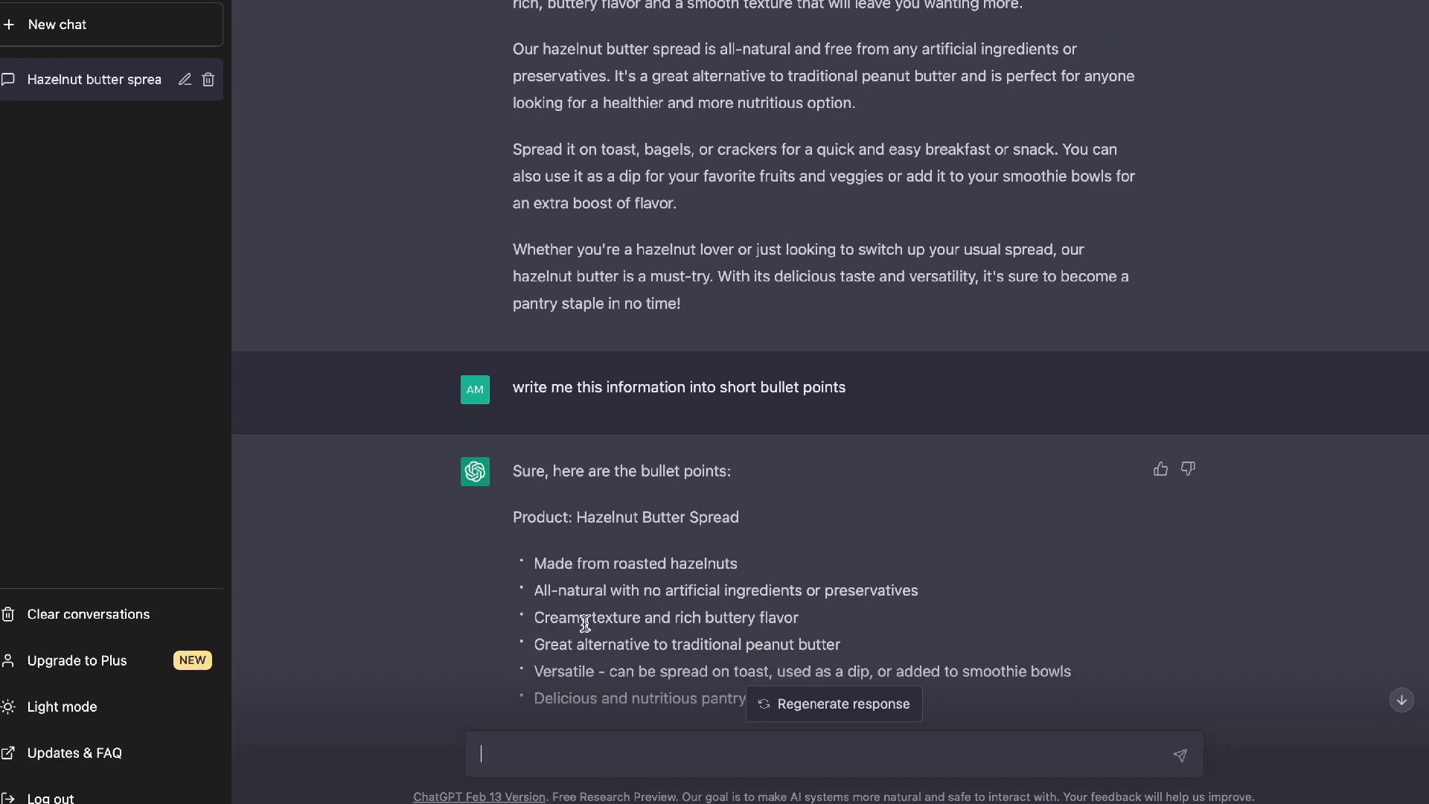
left_click(82, 30)
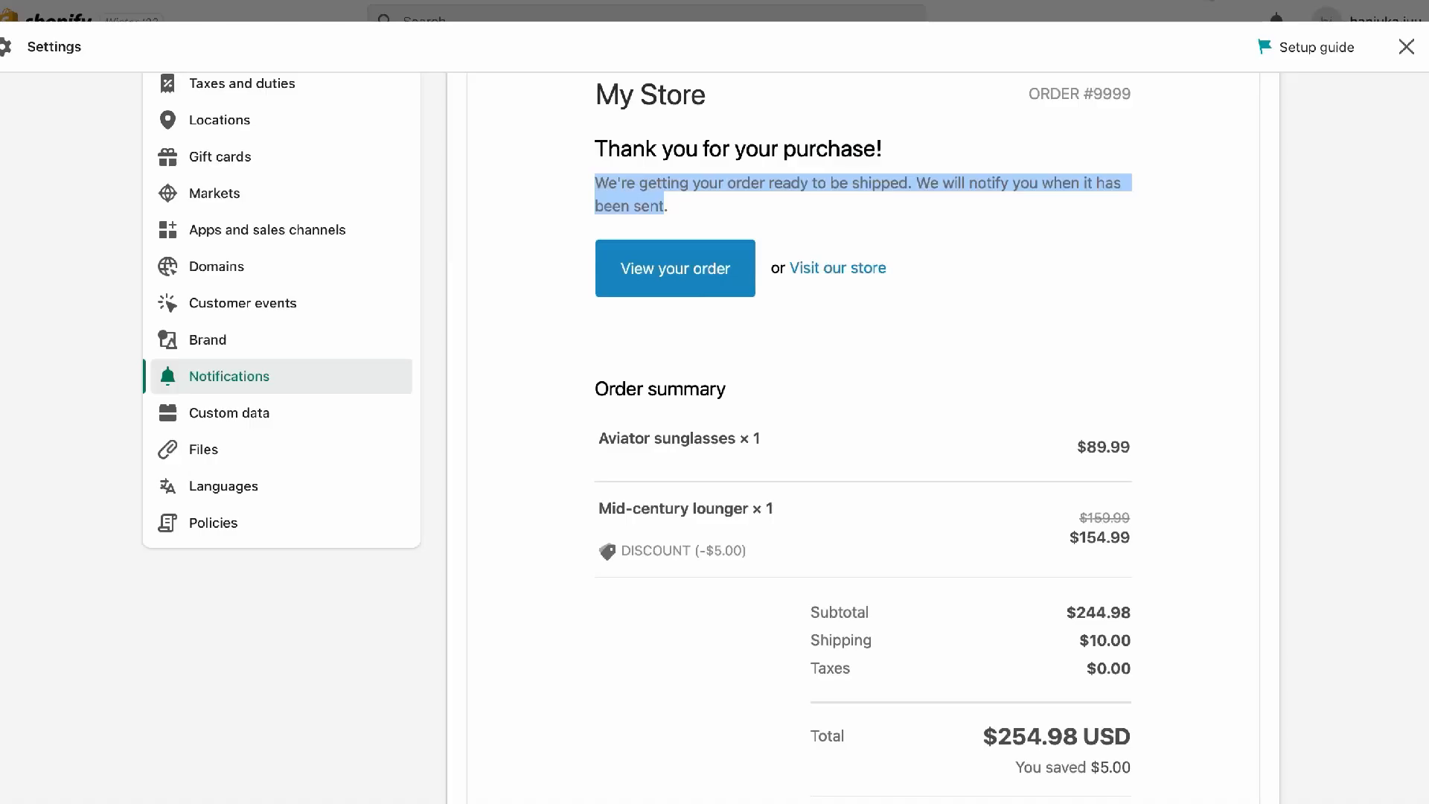
left_click(829, 216)
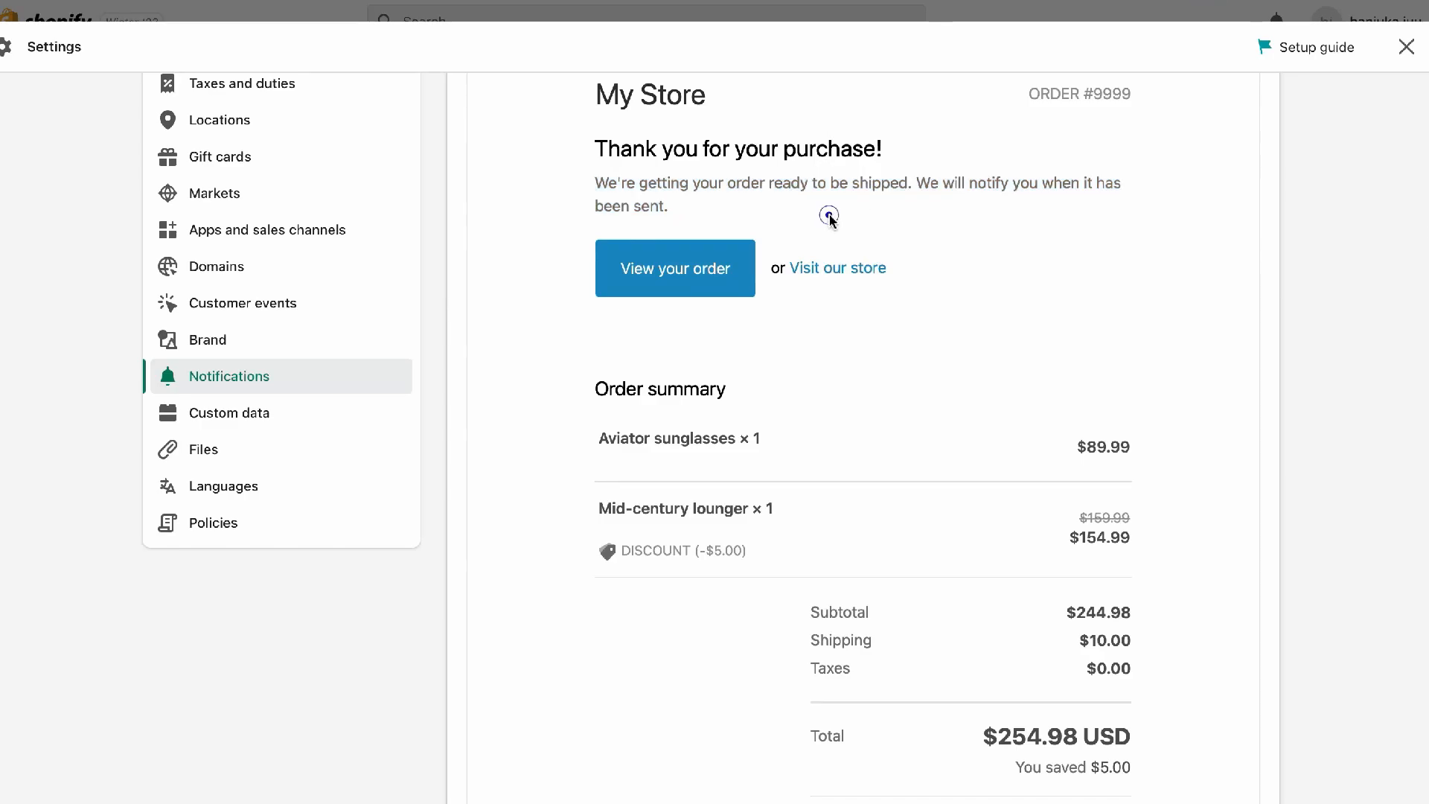
scroll(758, 255, "up", 3)
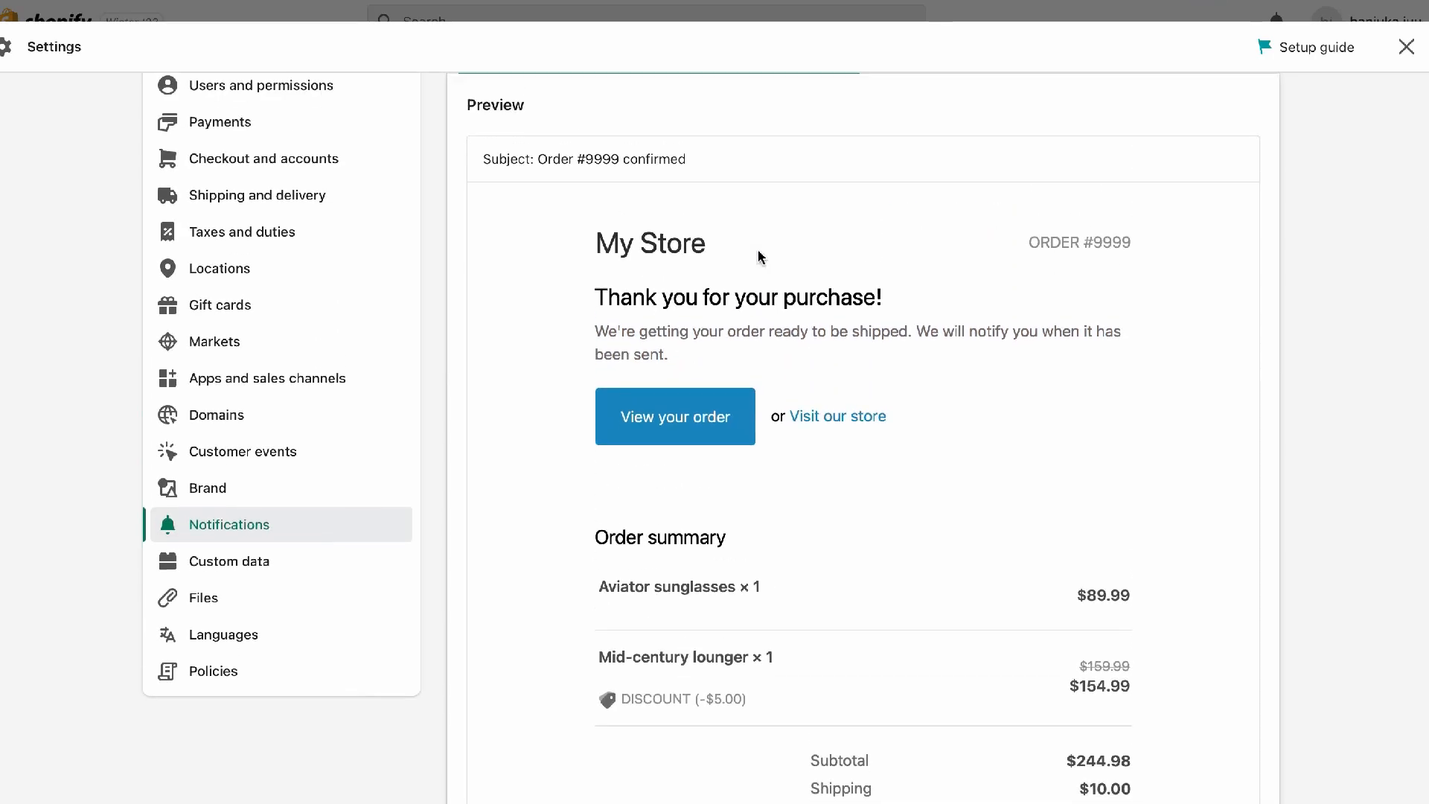
scroll(758, 258, "down", 1)
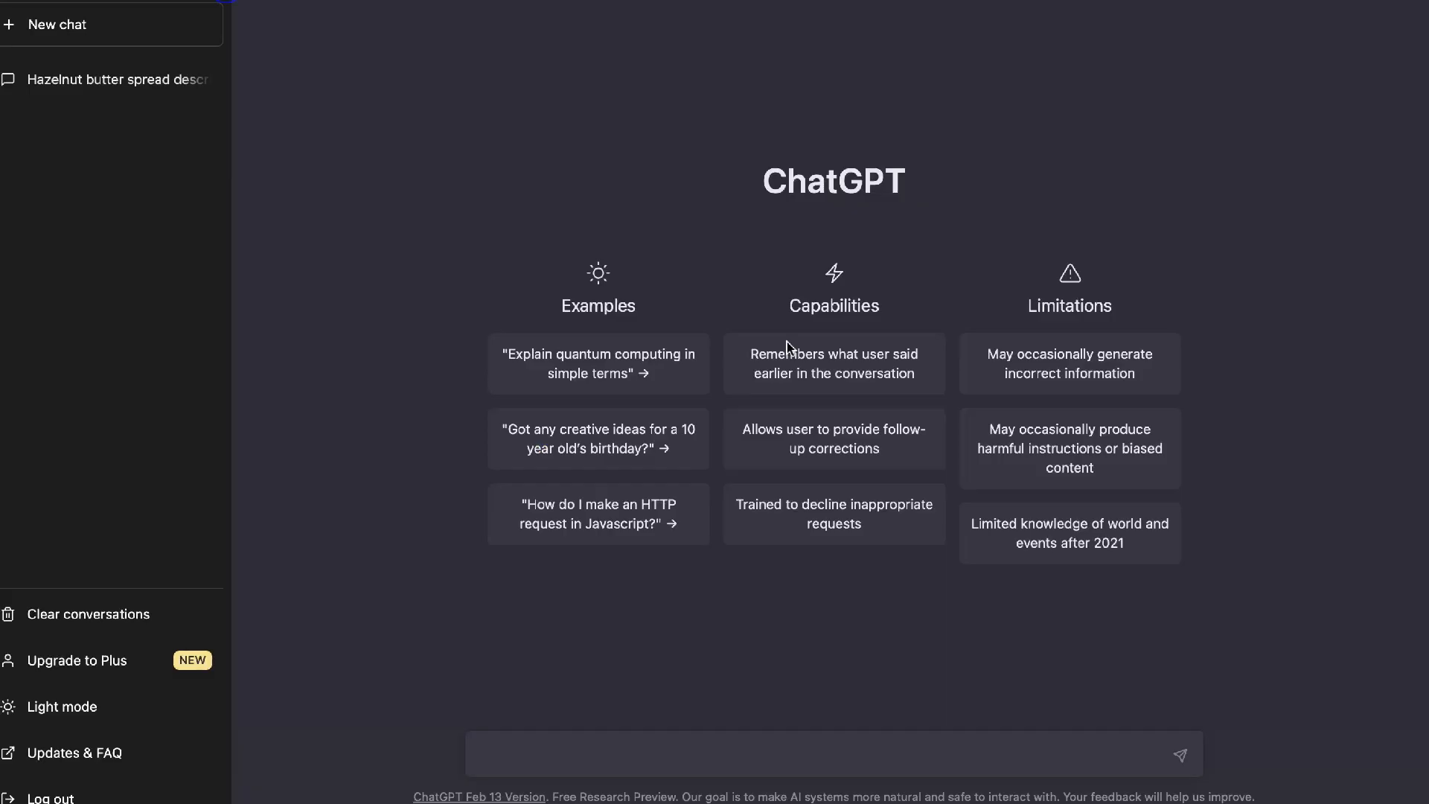
In the new ChatGPT chat, write the prompt "Rewrite this in a more fun tone" and paste the copied order message after it
left_click(673, 743)
type("R")
key("BackSpace")
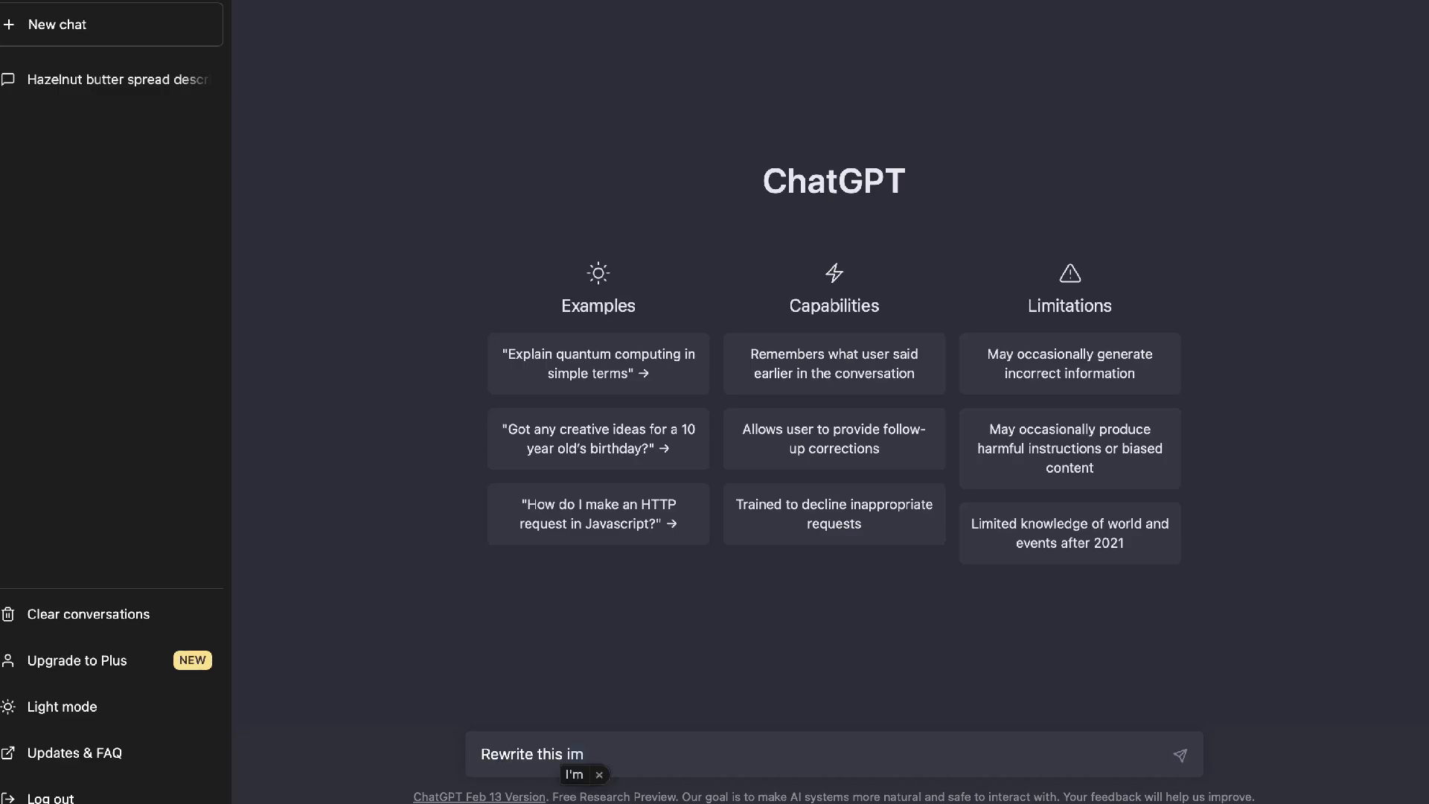
type("n a more fun")
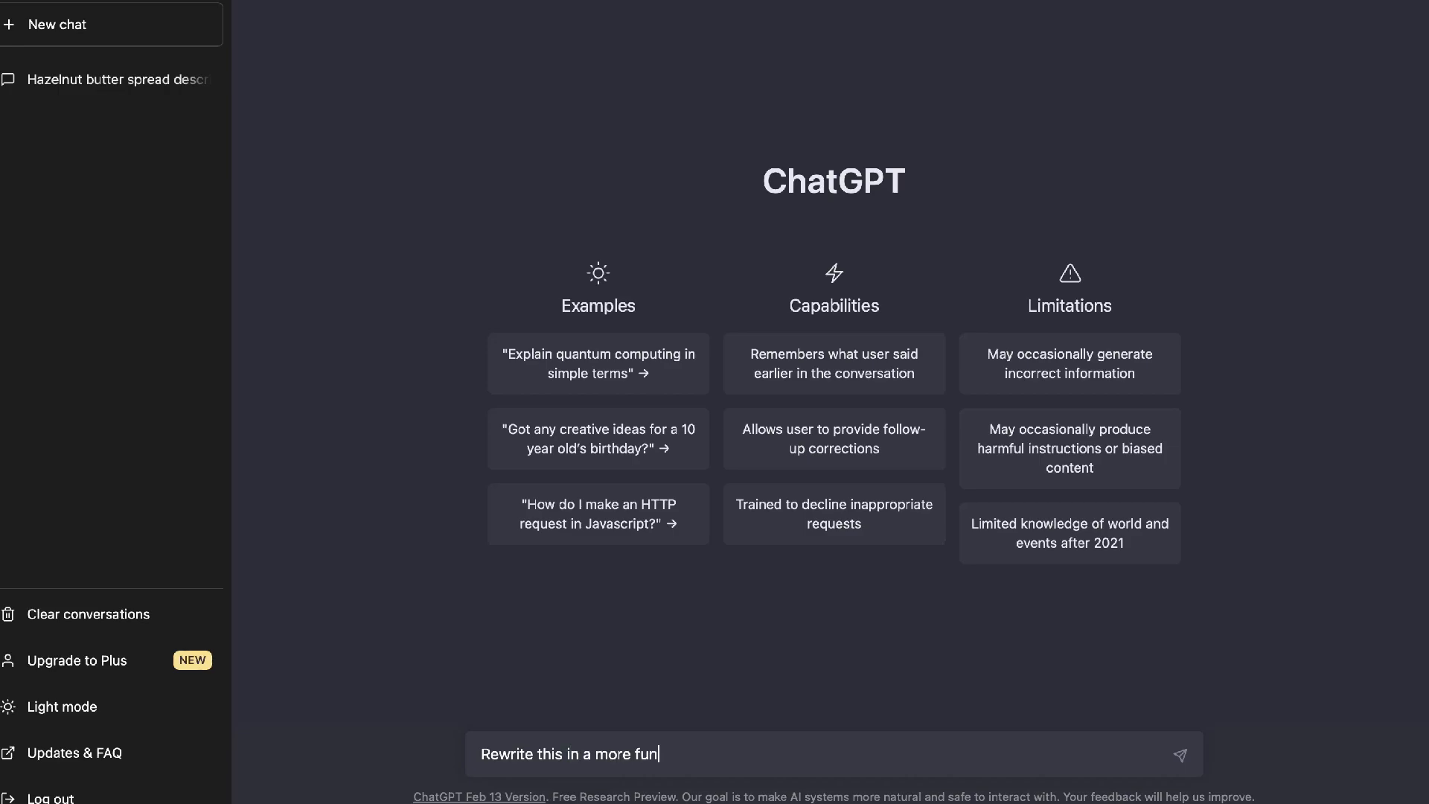
type(" ton e")
right_click(709, 756)
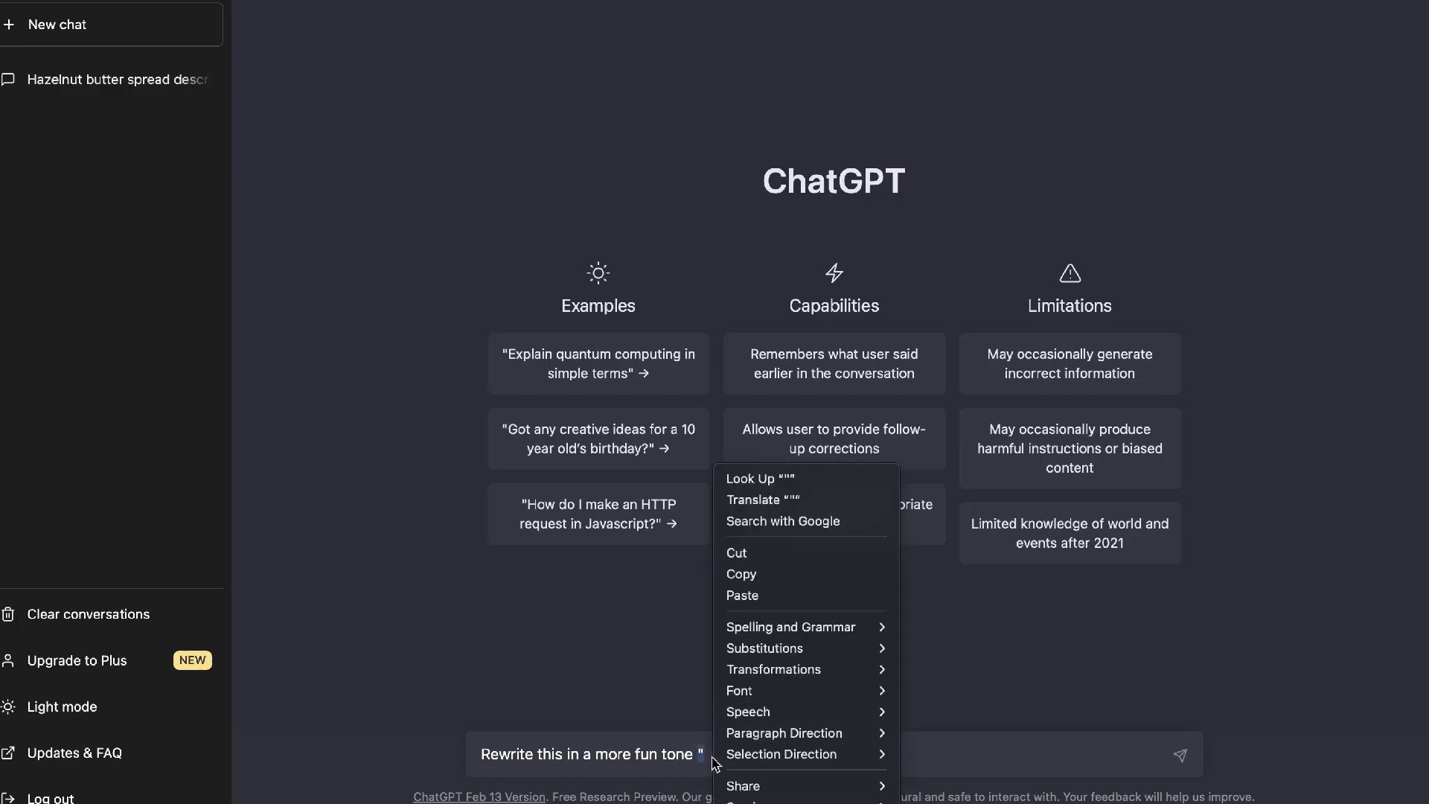
left_click(744, 595)
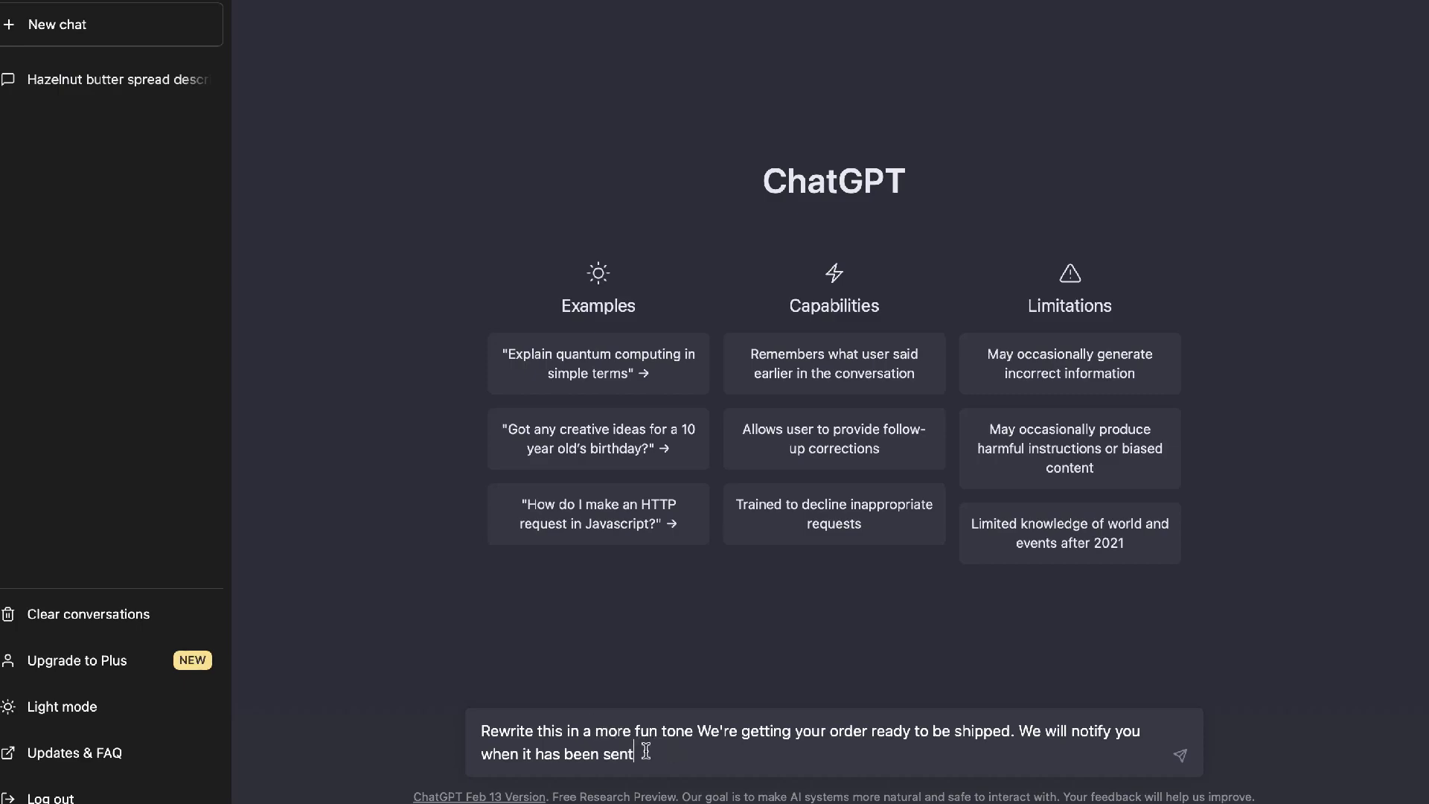
Add a period after "tone", enclose the pasted message in quotation marks with a final period, and submit the prompt
left_click(701, 739)
key("BackSpace")
type(". ")
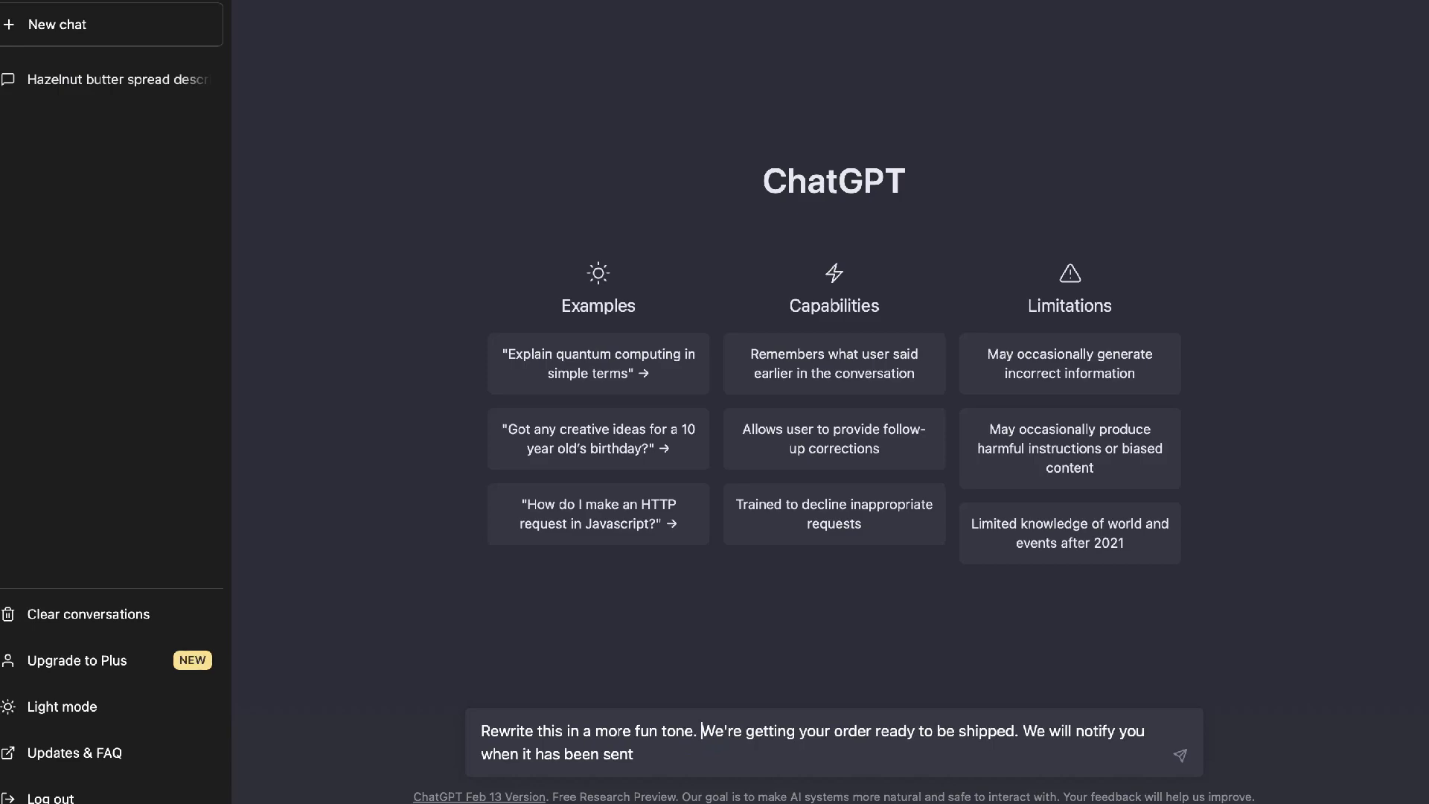
type("\"")
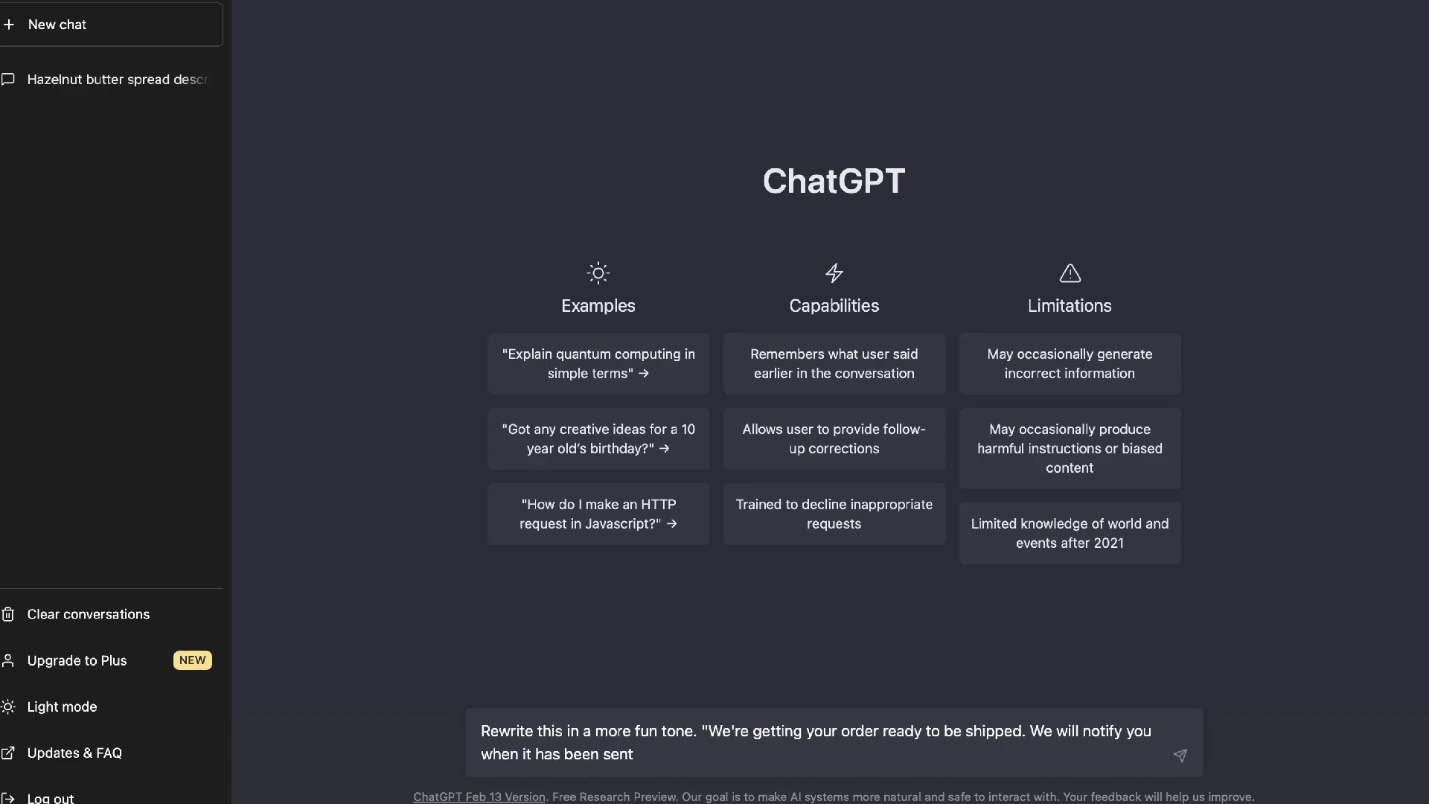
left_click(639, 755)
type(".")
key("Return")
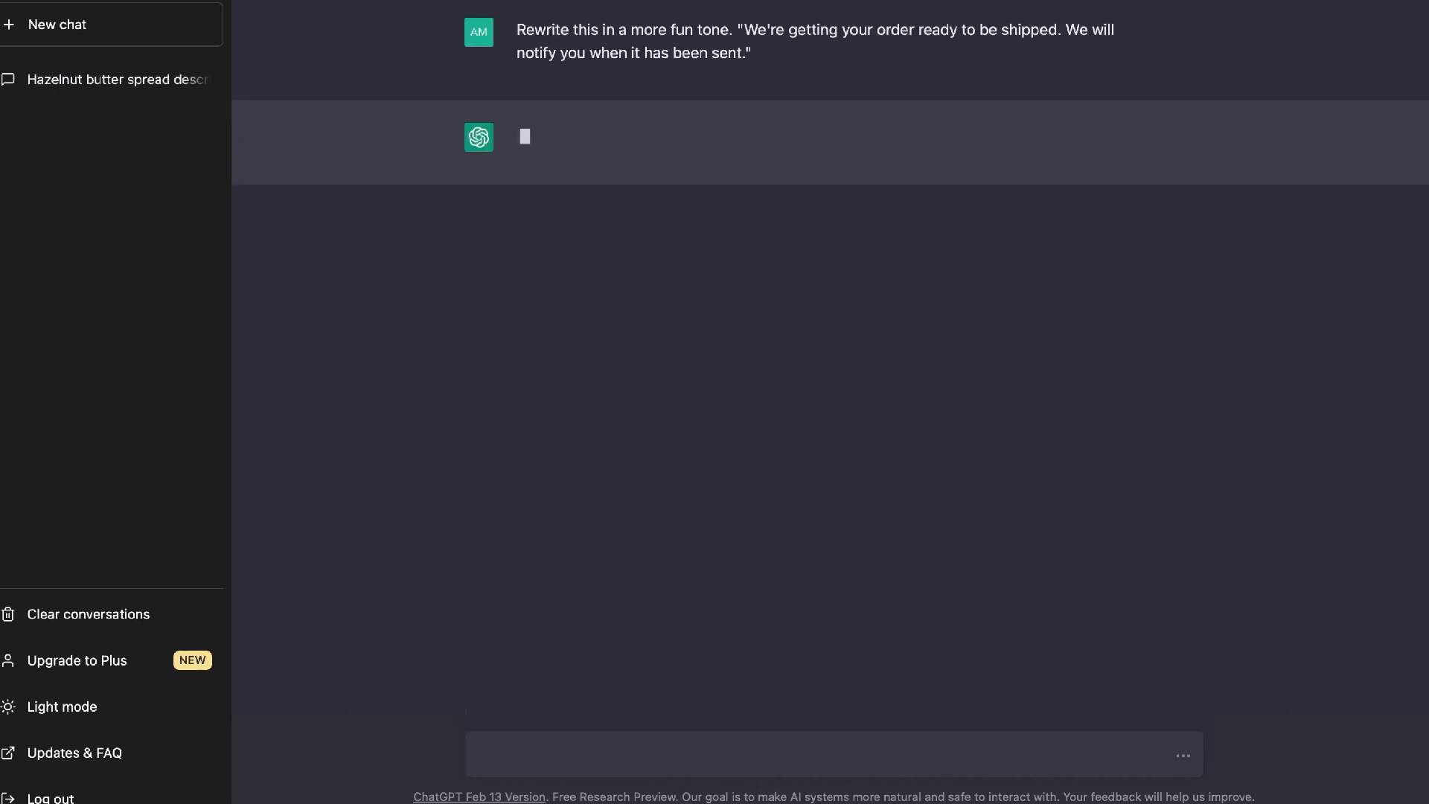
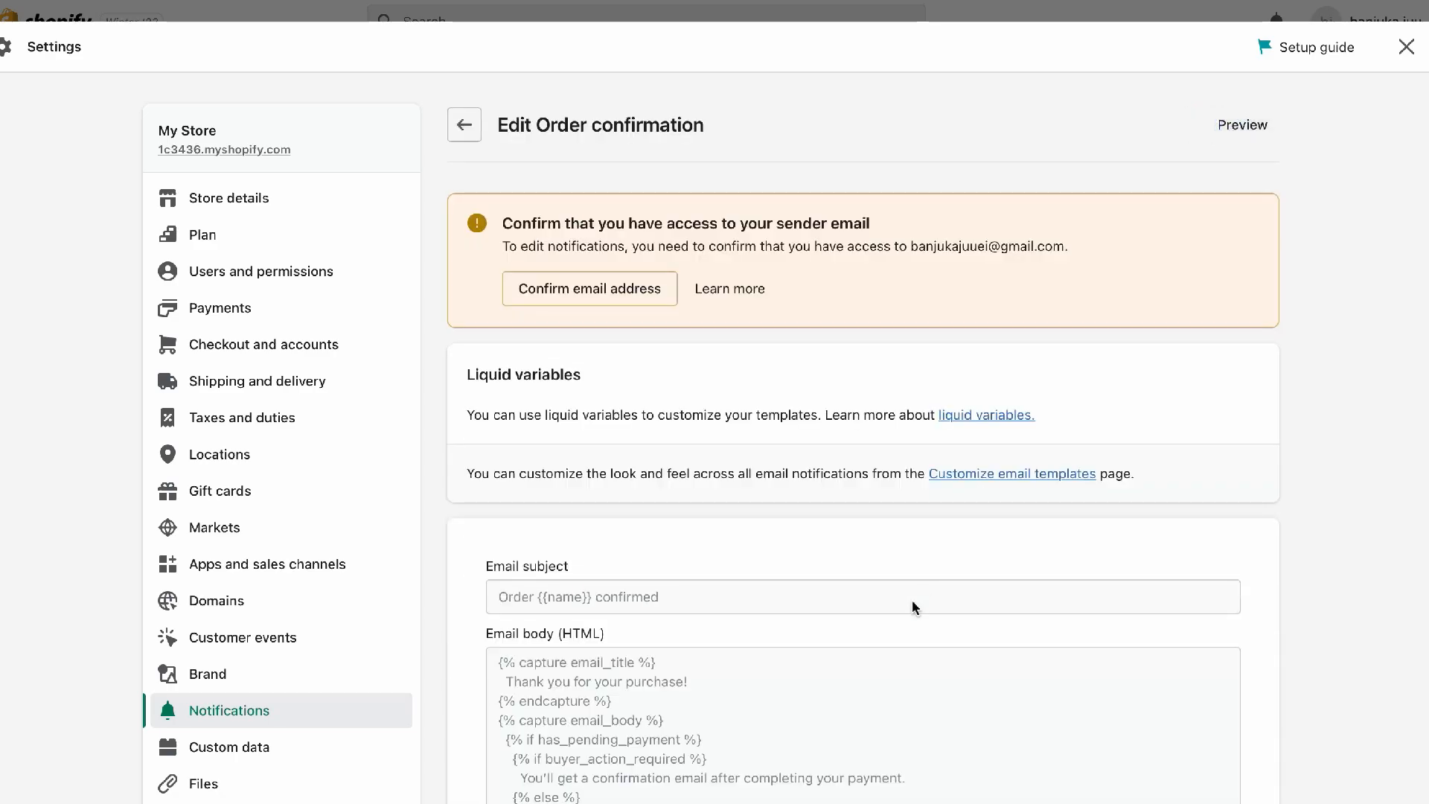
Examine the email subject and HTML body of the Order confirmation template in Shopify, and close the settings
scroll(915, 607, "down", 3)
scroll(915, 608, "down", 3)
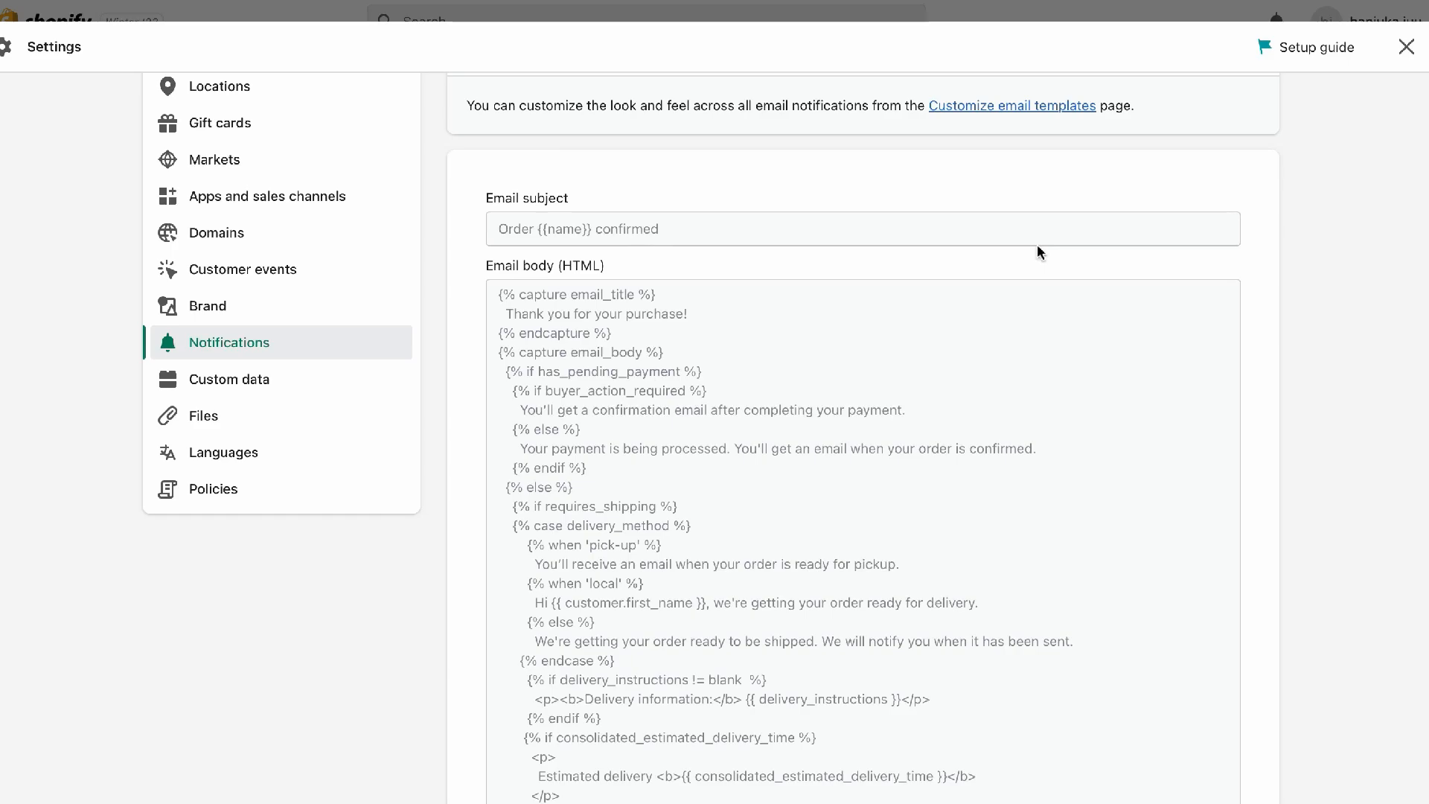
scroll(1037, 246, "down", 2)
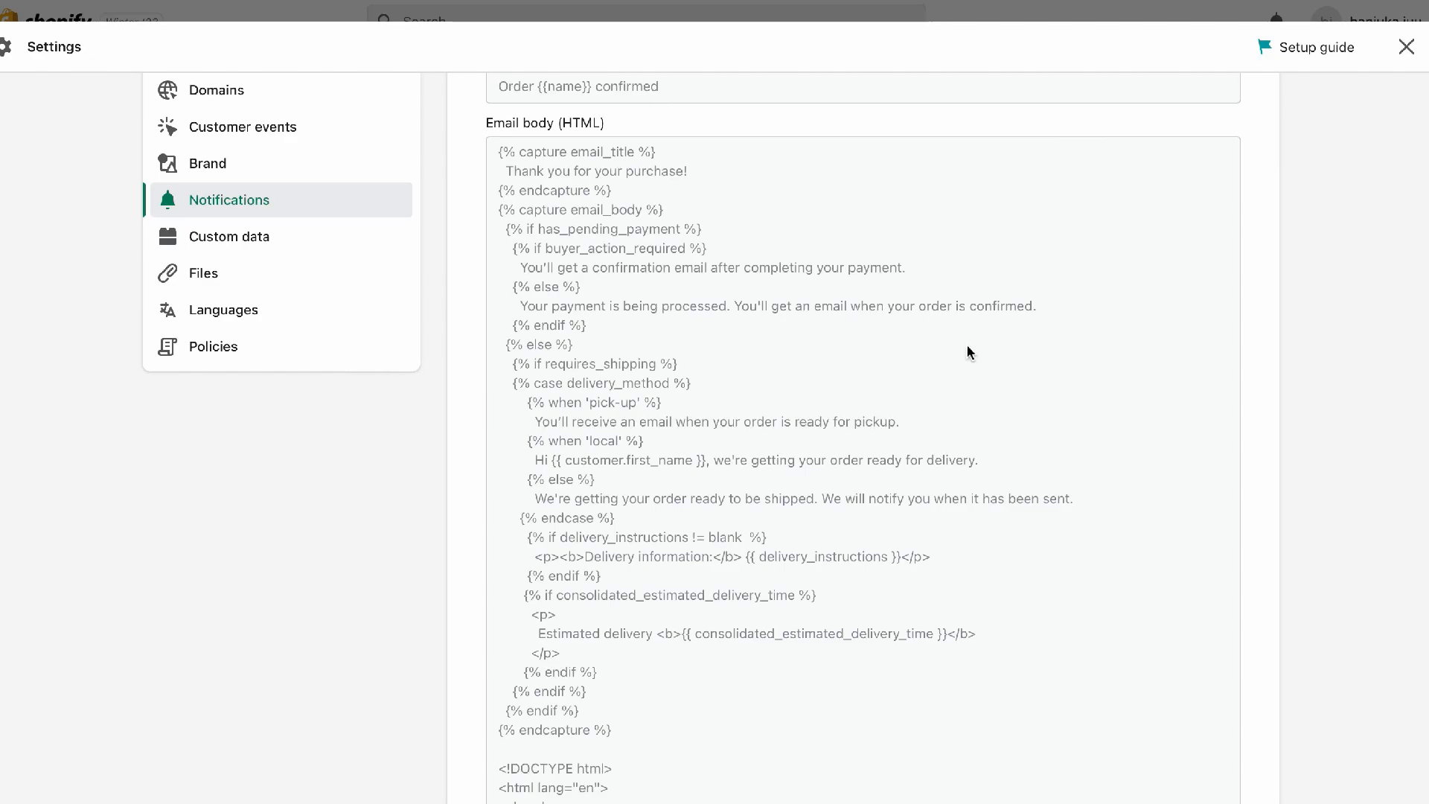
left_click(1407, 47)
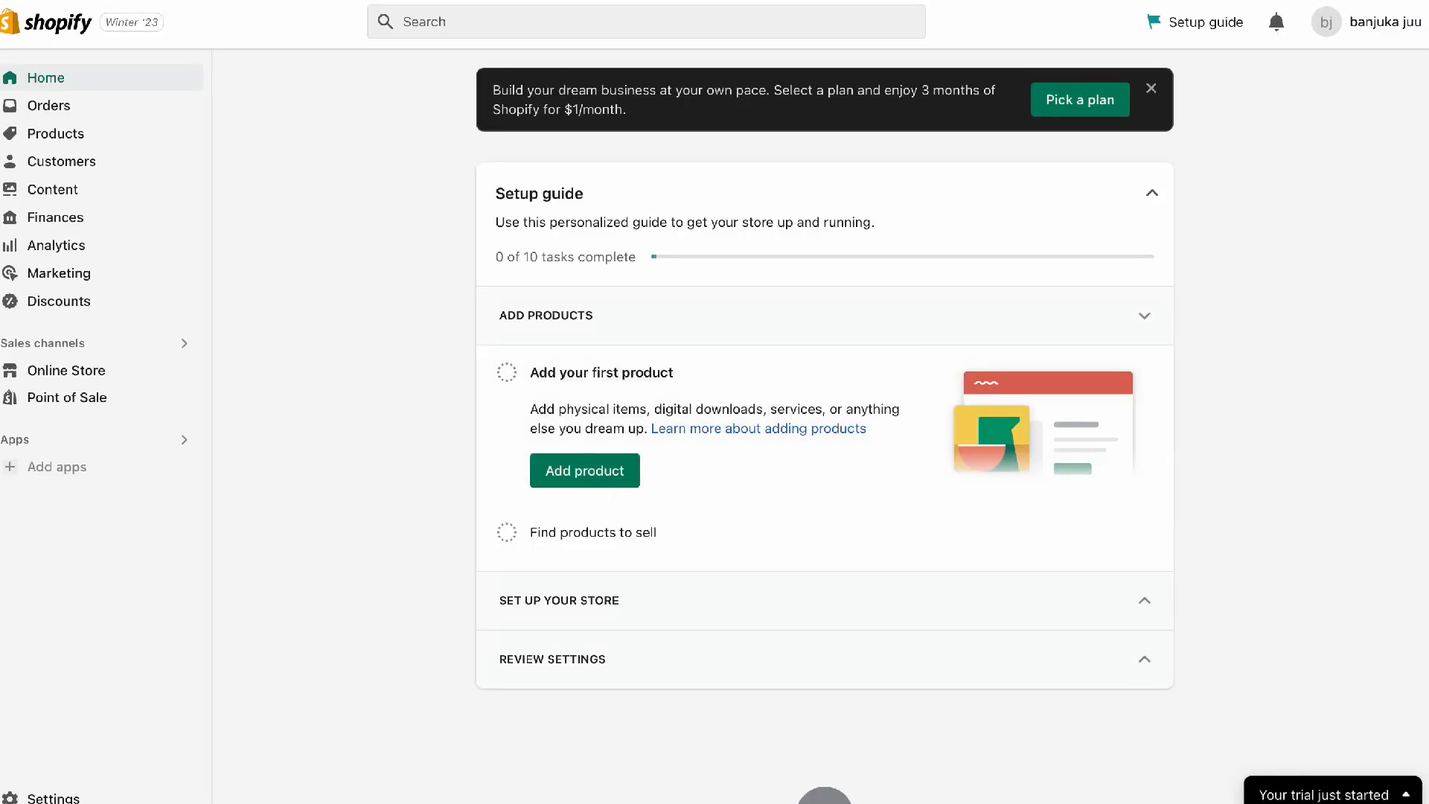
Reopen the store's notification settings and open the Order confirmation template's code for editing
left_click(27, 795)
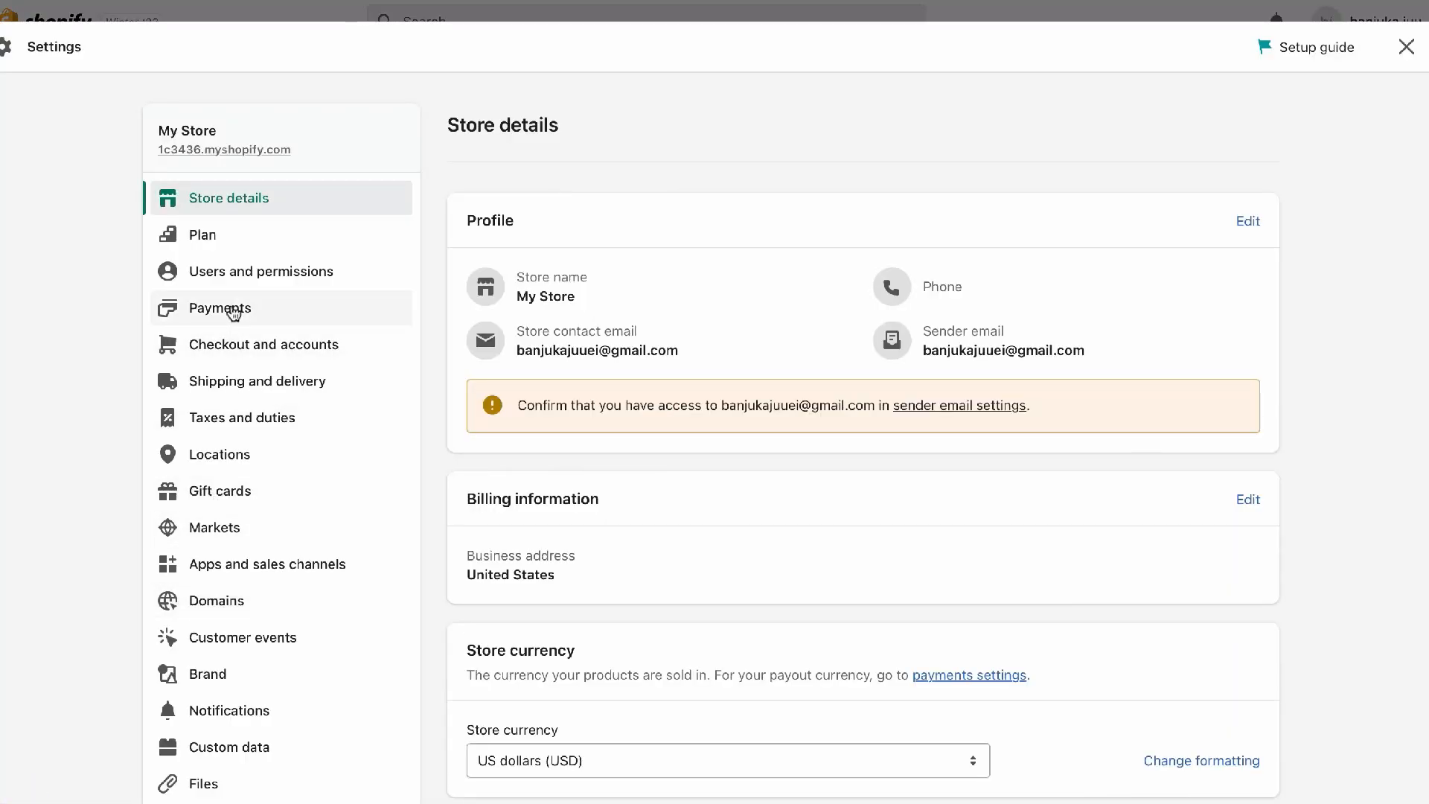
left_click(217, 712)
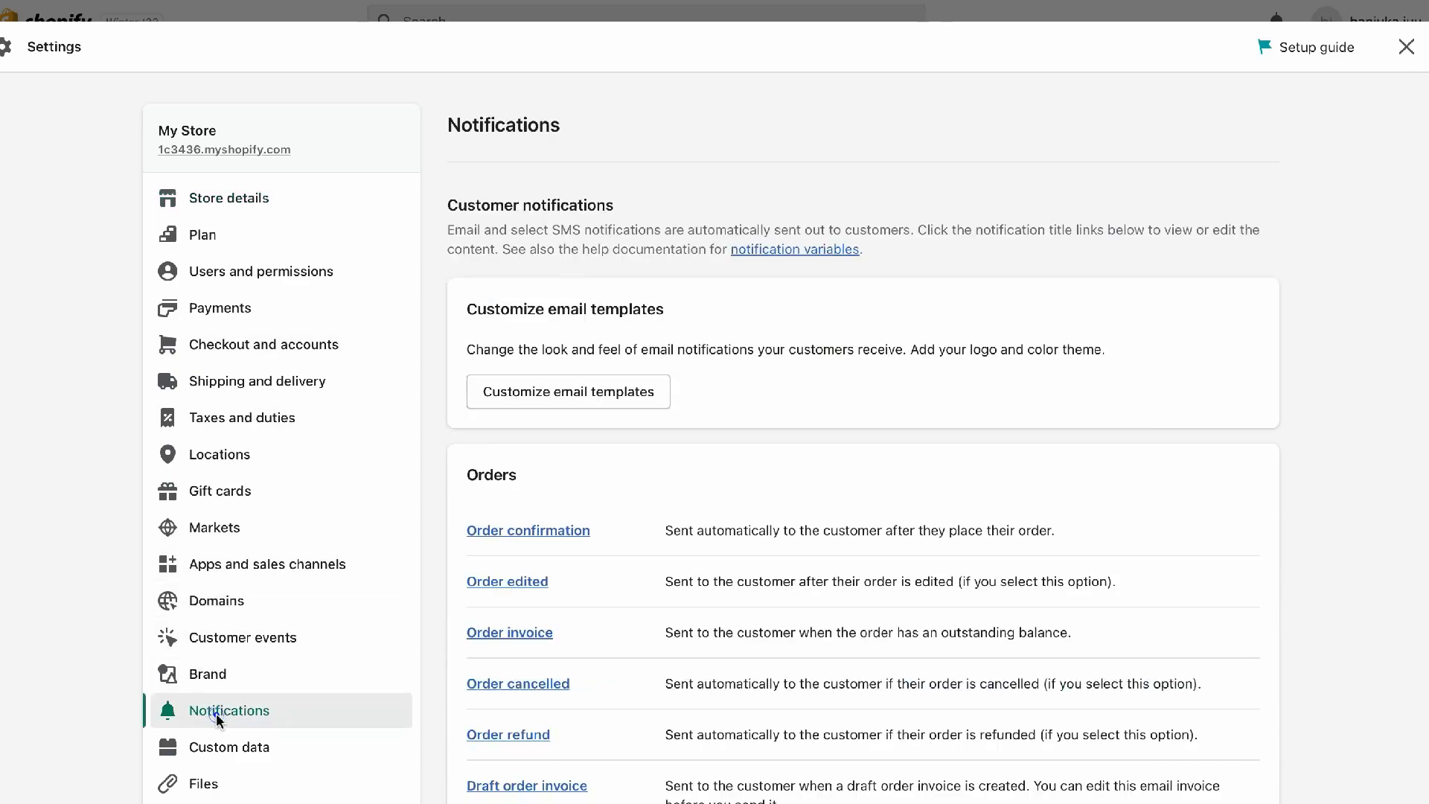
left_click(541, 532)
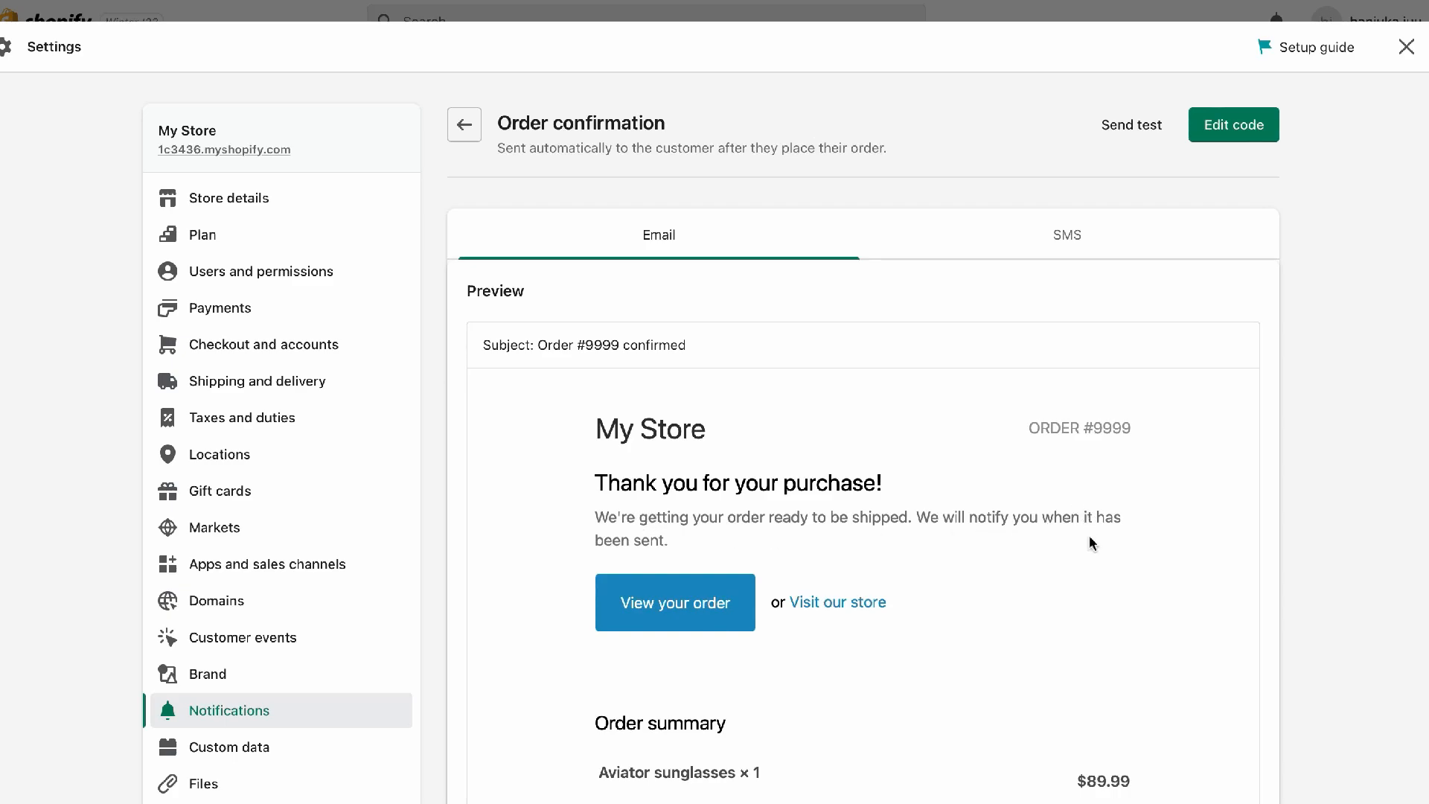
left_click(1238, 123)
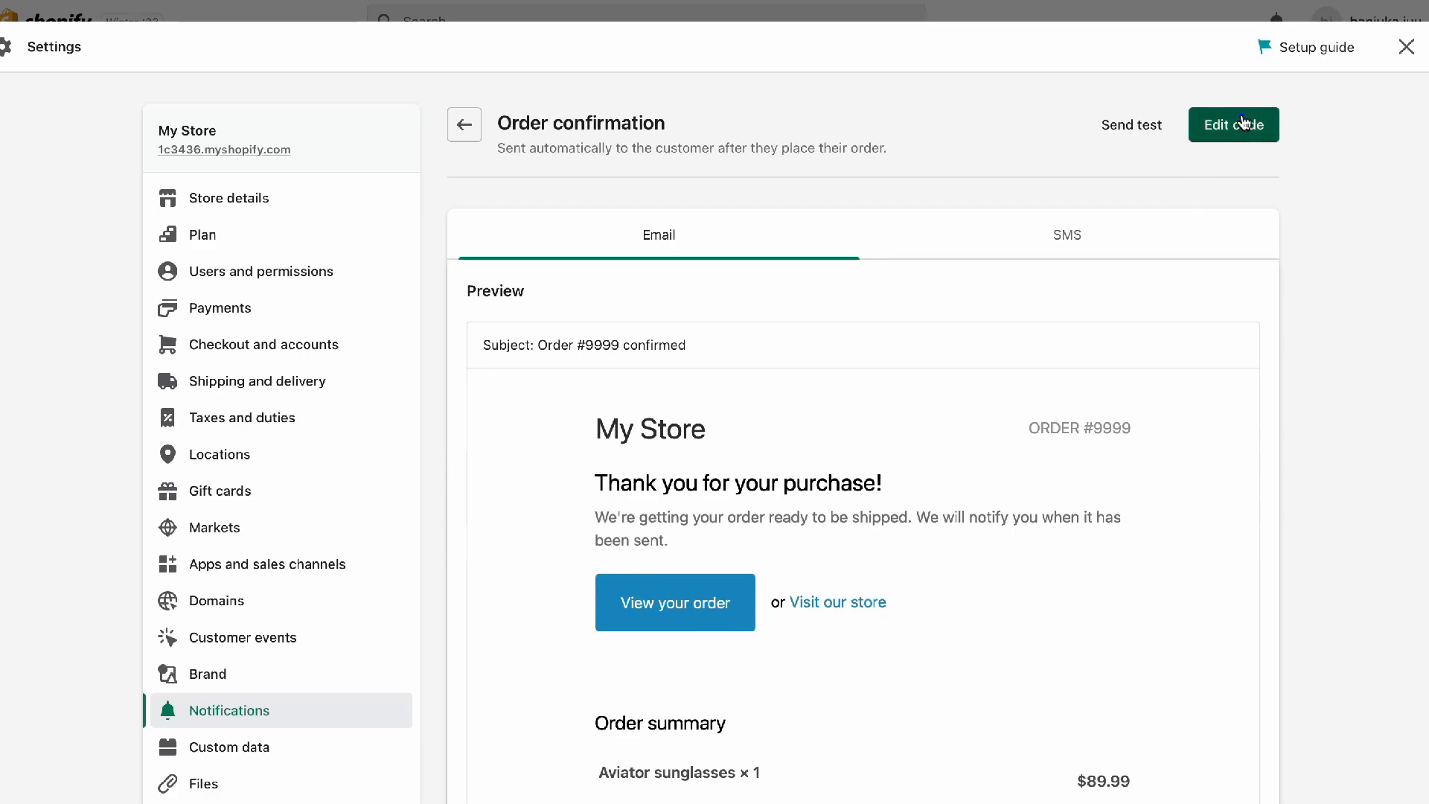
Examine the email title line in the Order confirmation template's HTML body and compare it with the original message quoted in the ChatGPT conversation
scroll(788, 574, "down", 4)
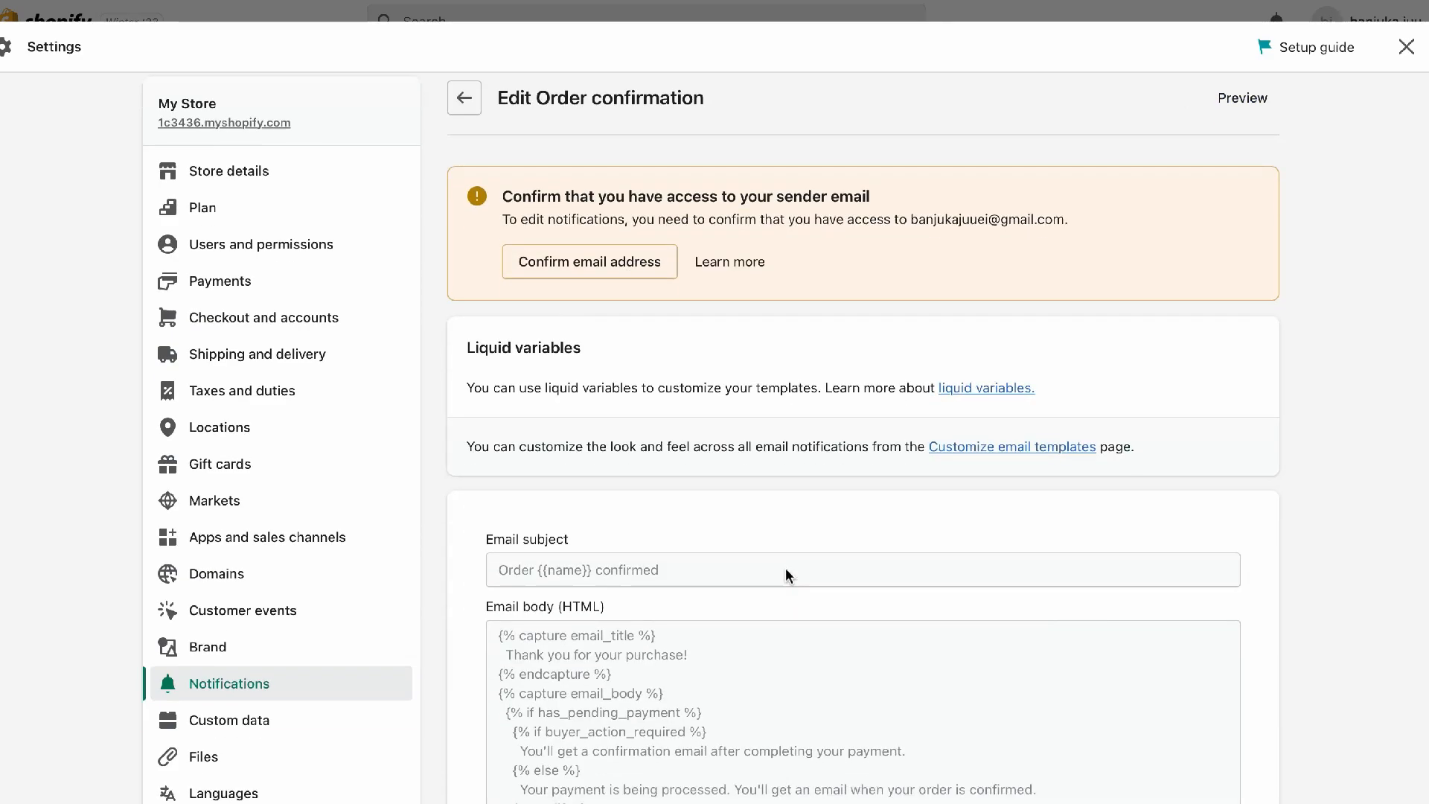
scroll(626, 562, "down", 2)
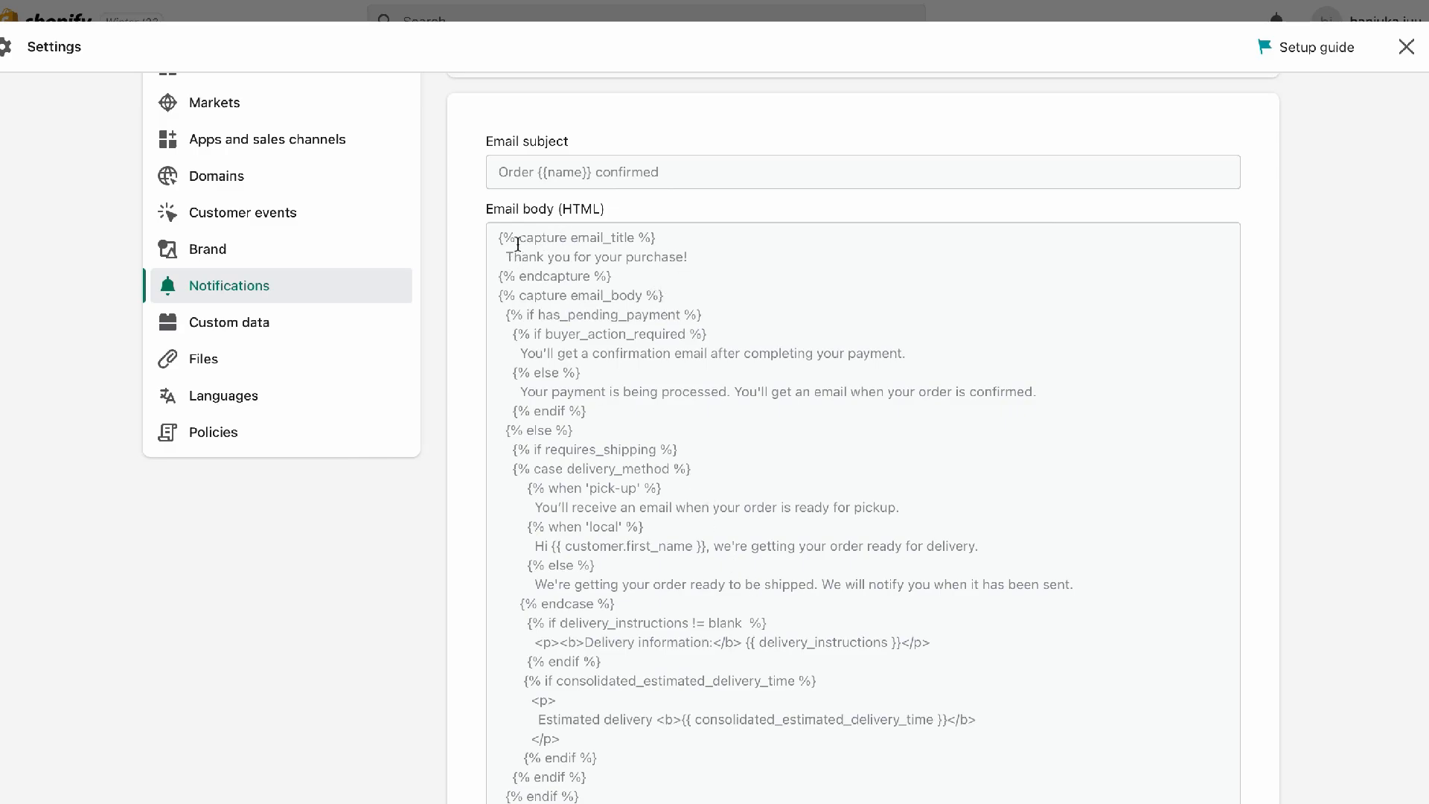
left_click_drag(501, 254, 717, 266)
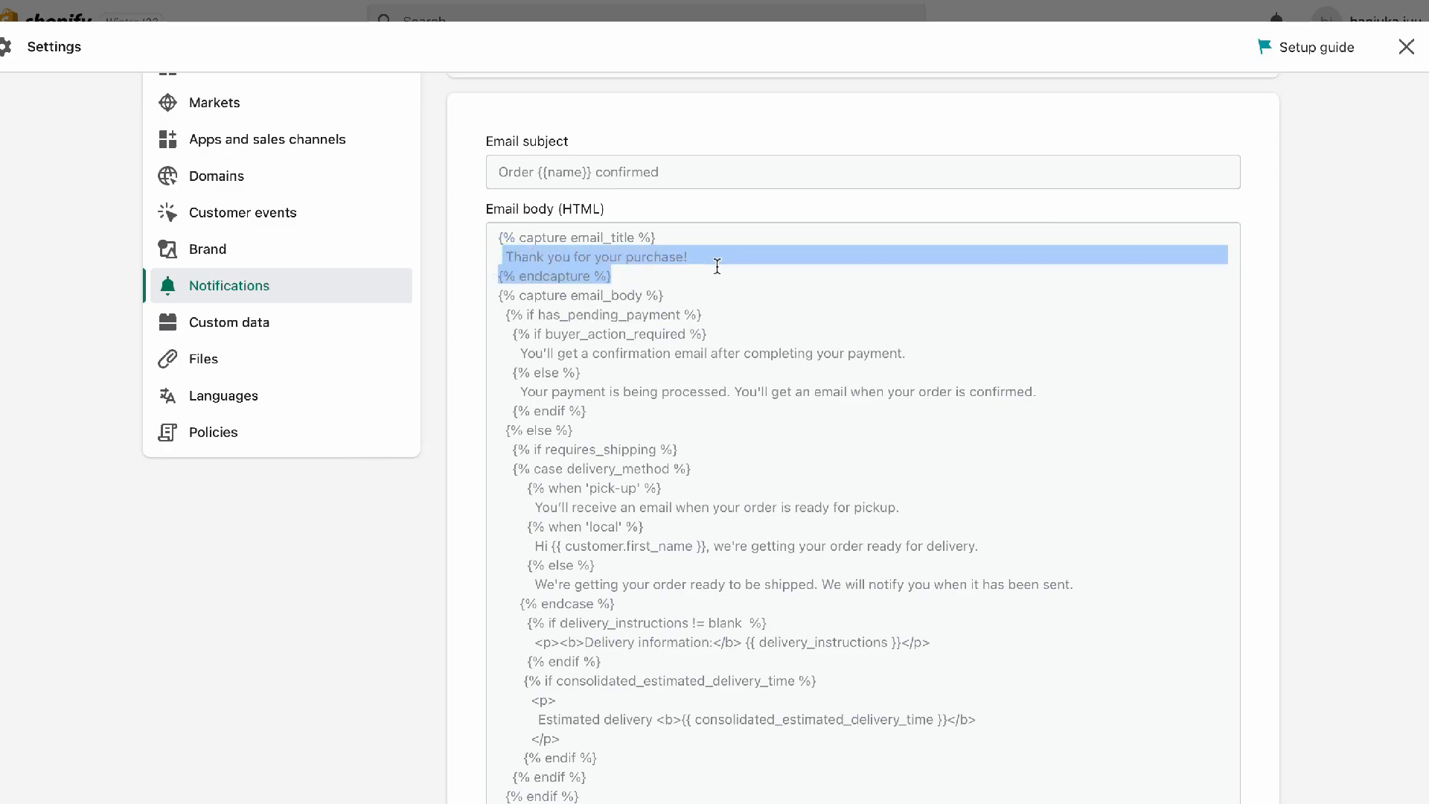
left_click(730, 283)
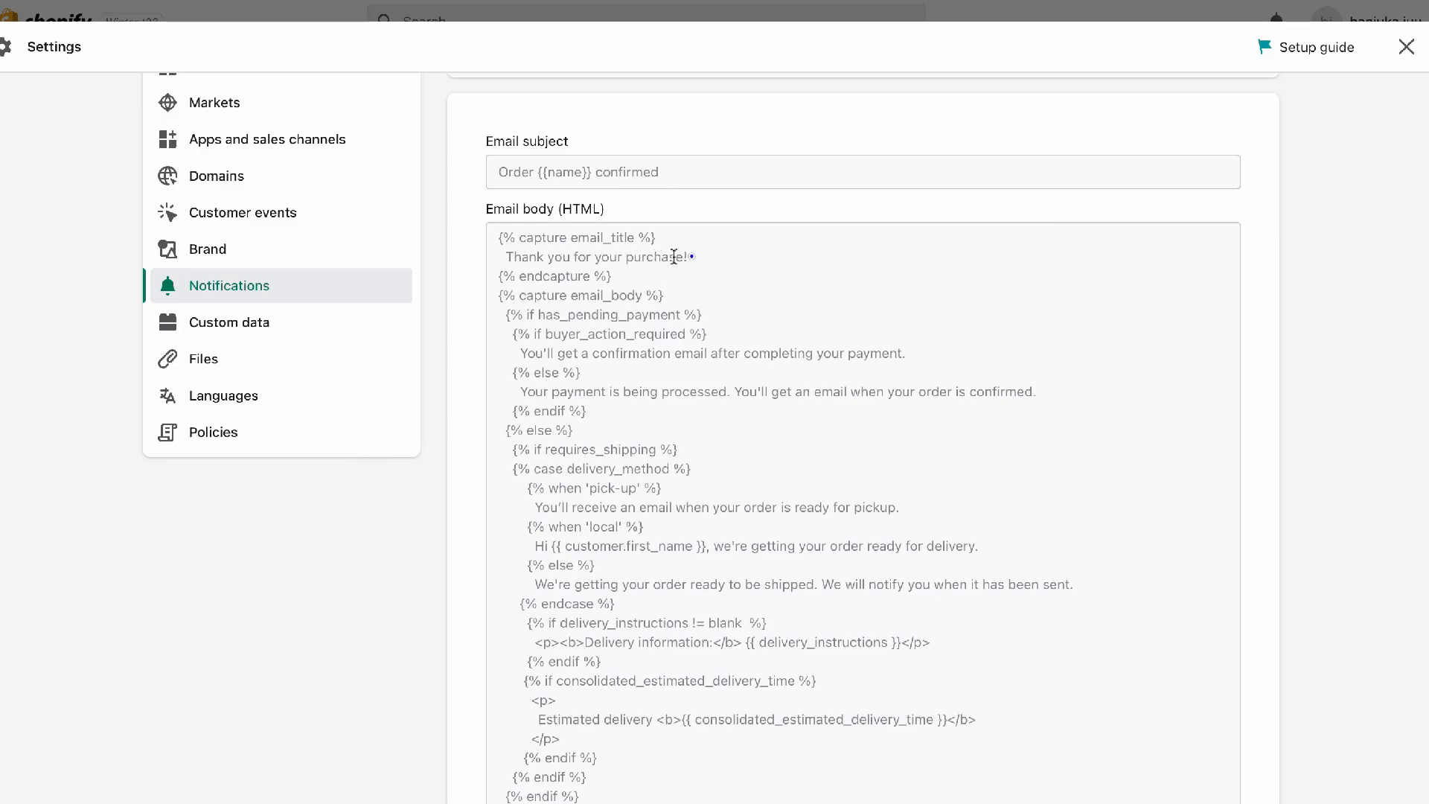
triple_click(676, 257)
left_click(770, 273)
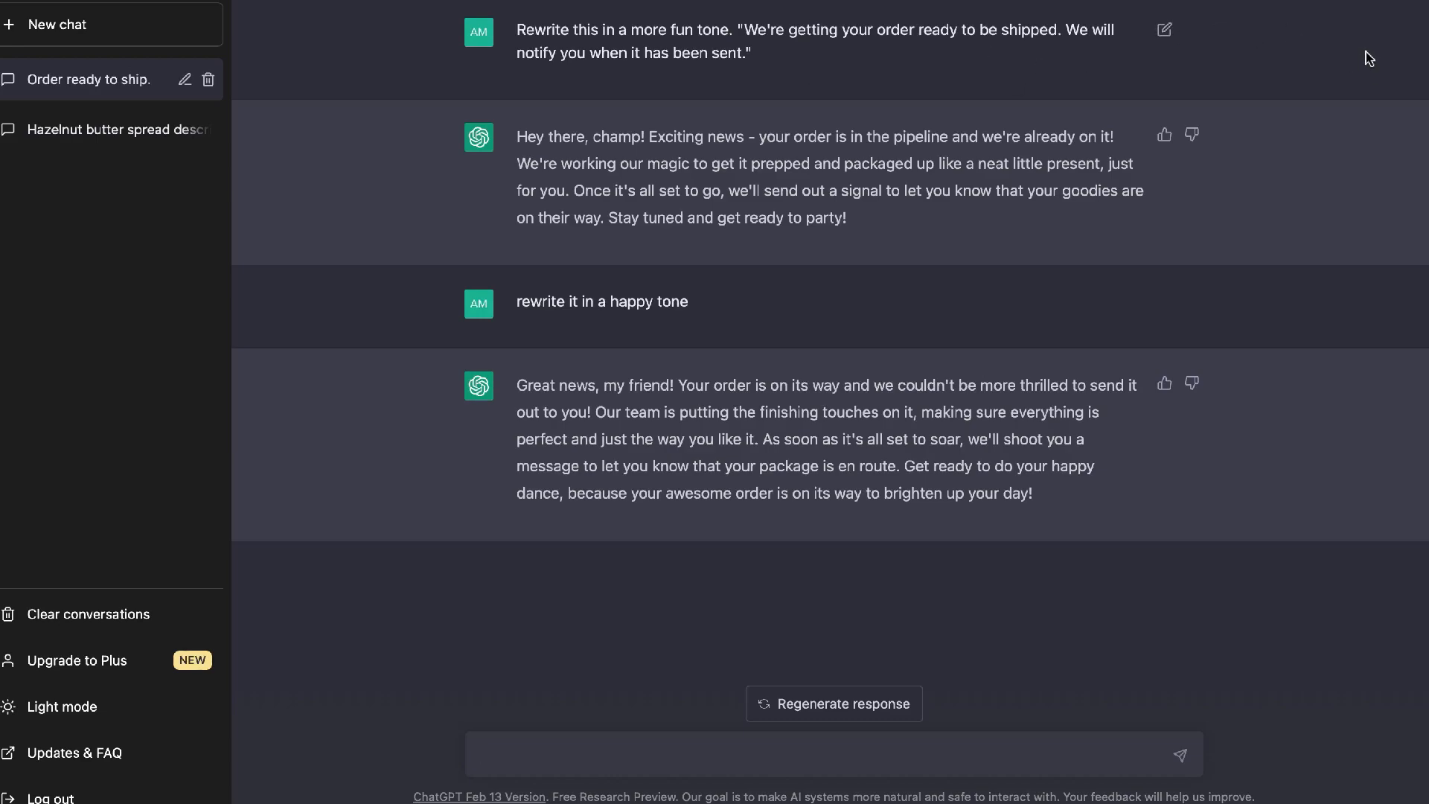
left_click_drag(748, 28, 1031, 30)
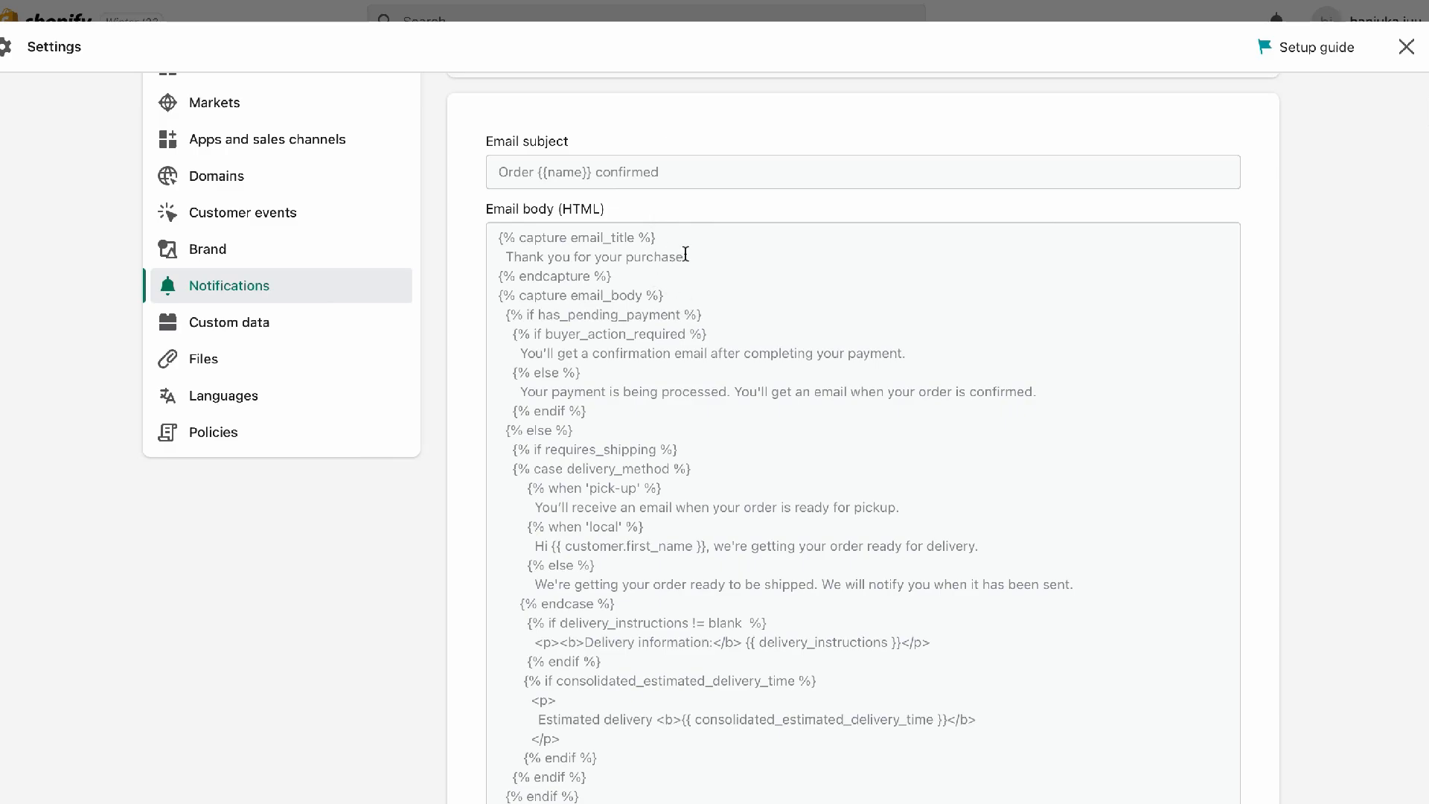
left_click_drag(688, 249, 494, 255)
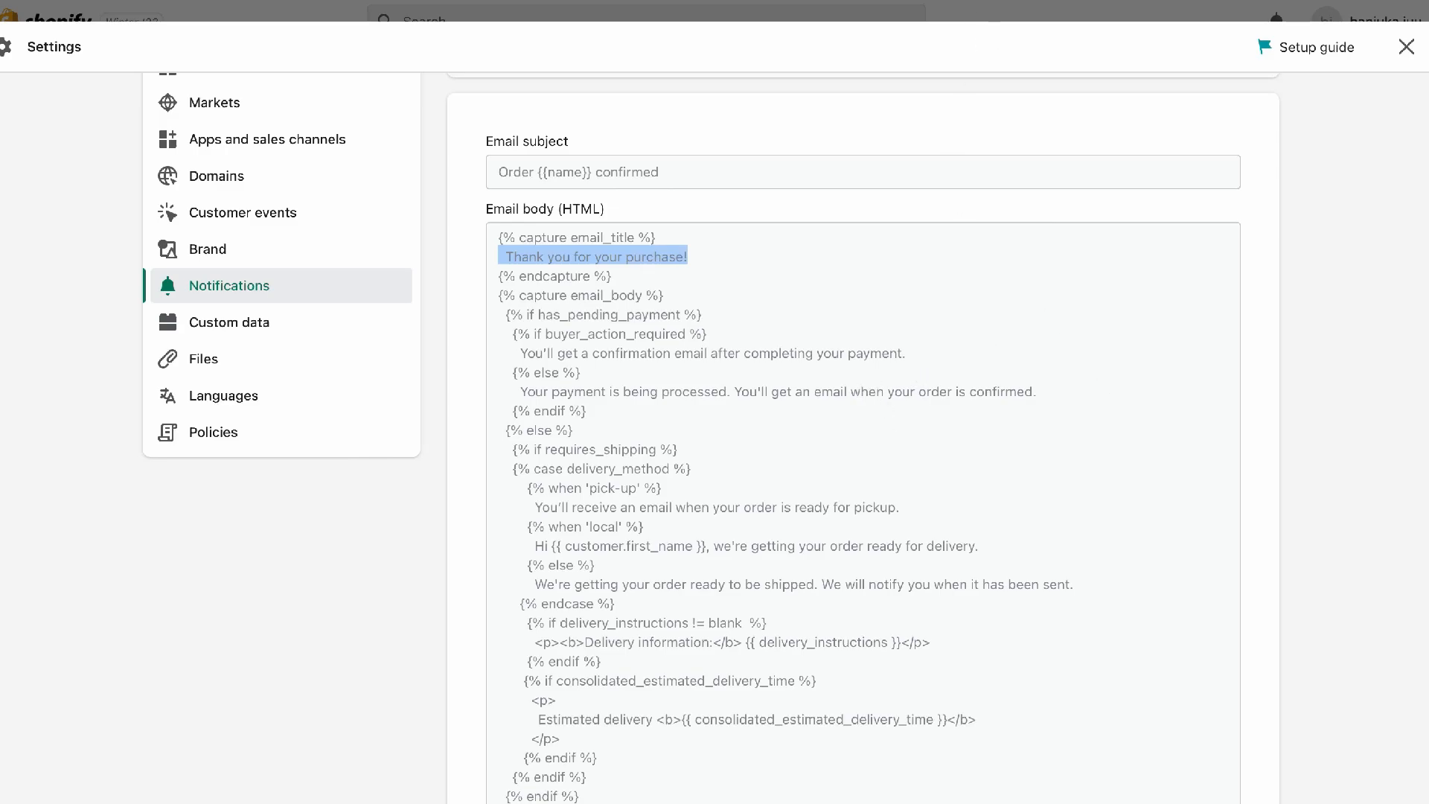
Switch to the ChatGPT conversation and submit the follow-up prompt "rewrite this in two sentences"
left_click(105, 1)
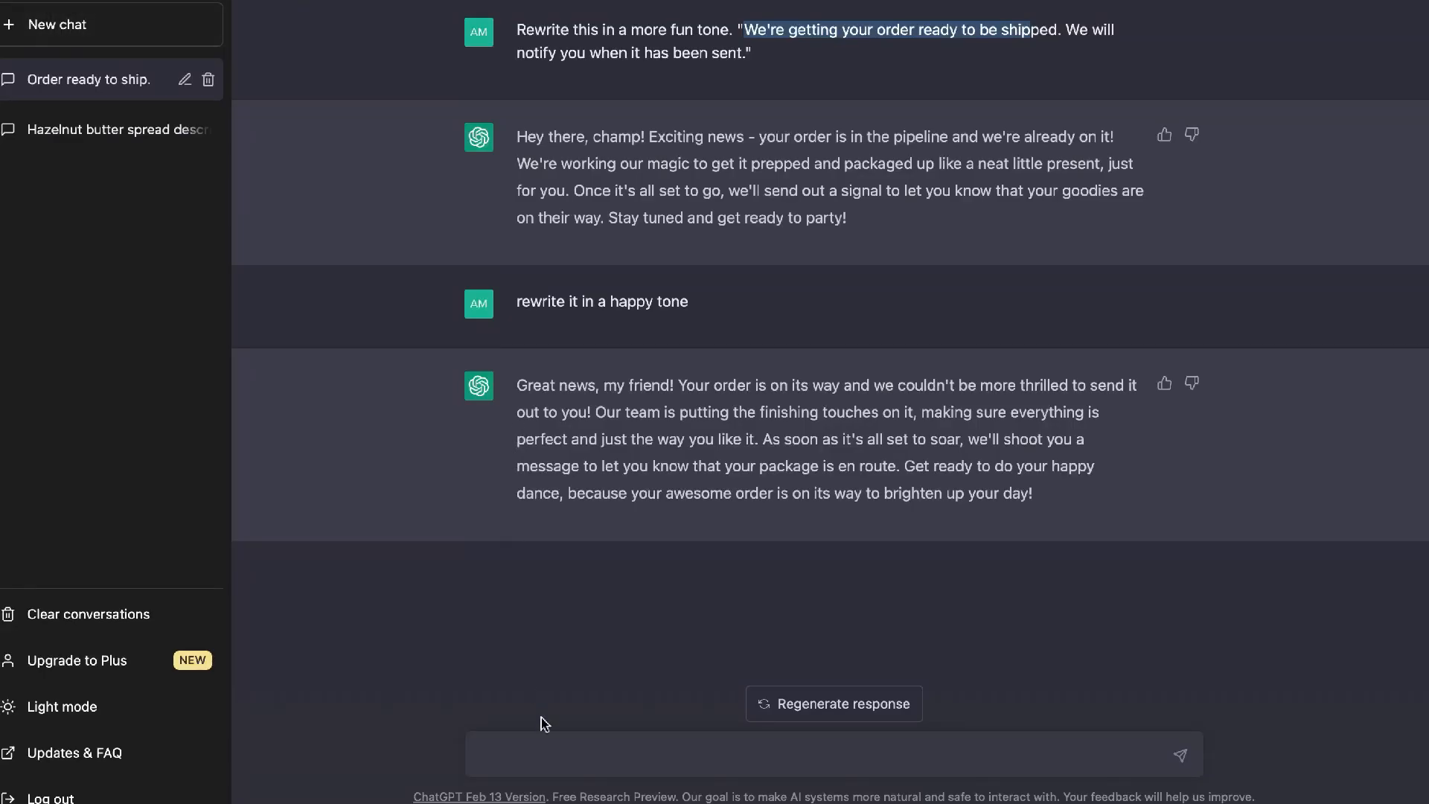
left_click(550, 740)
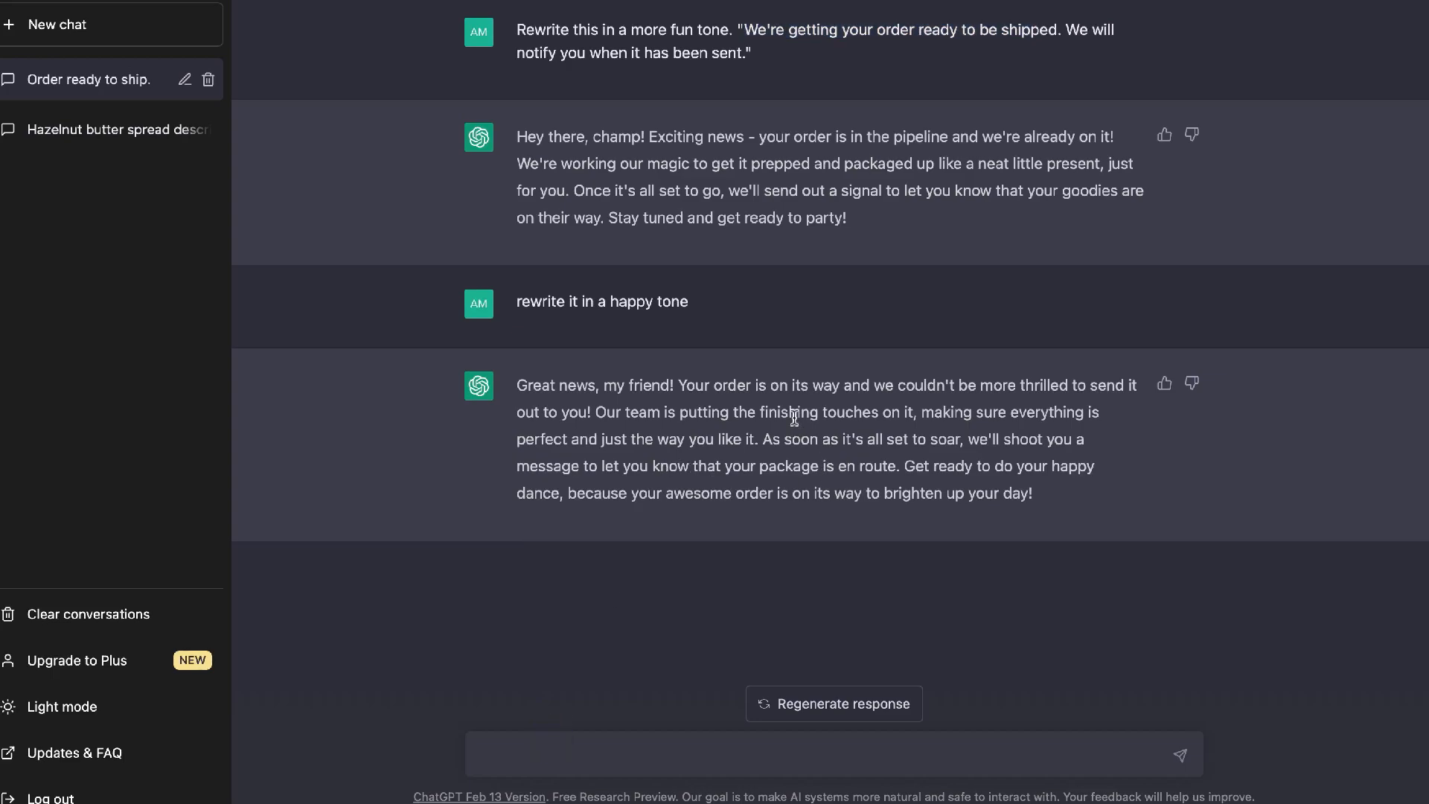
left_click(513, 759)
type("rewrite this in twi")
key("BackSpace")
type("o sentences")
key("Return")
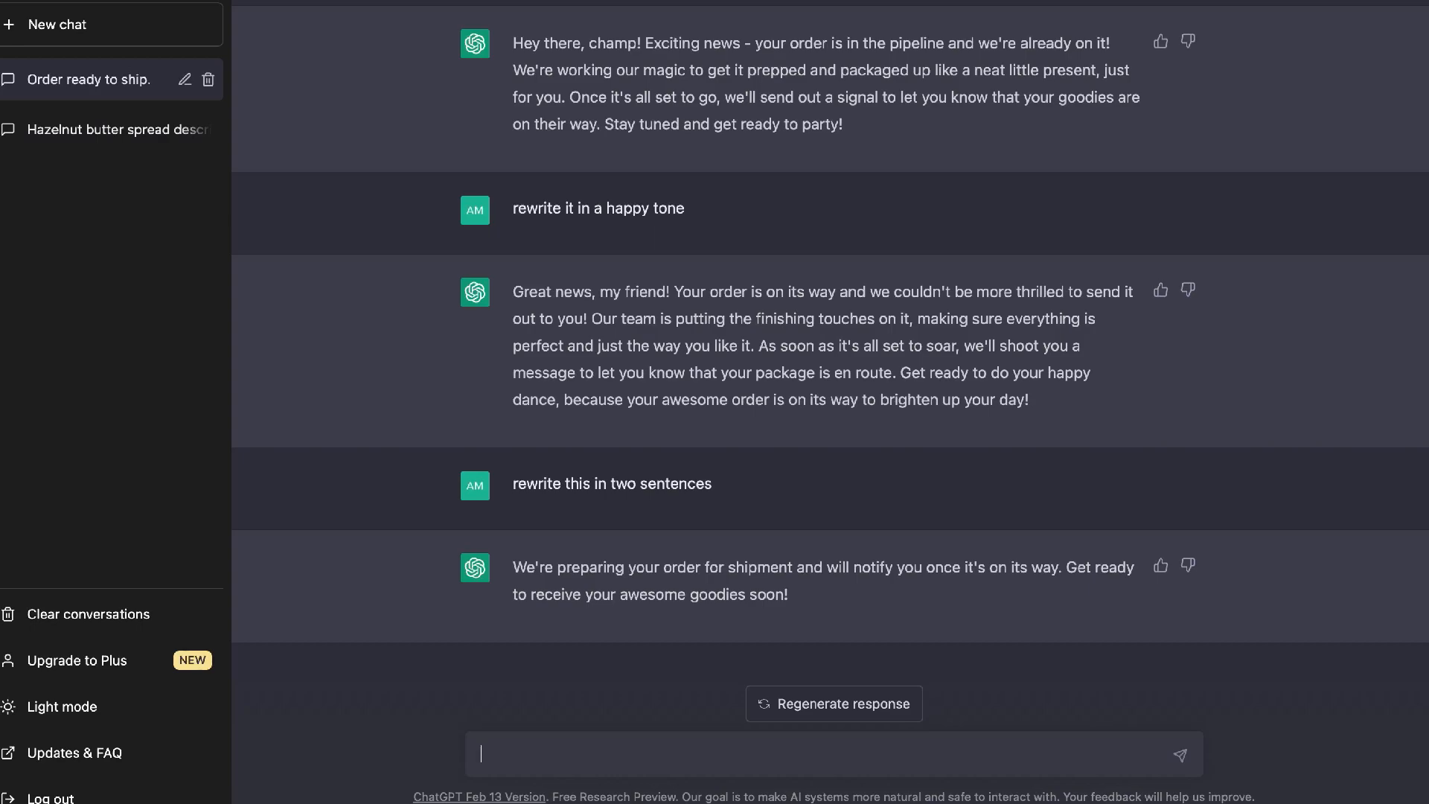
Begin another follow-up prompt in the same chat with "re"
type("re")
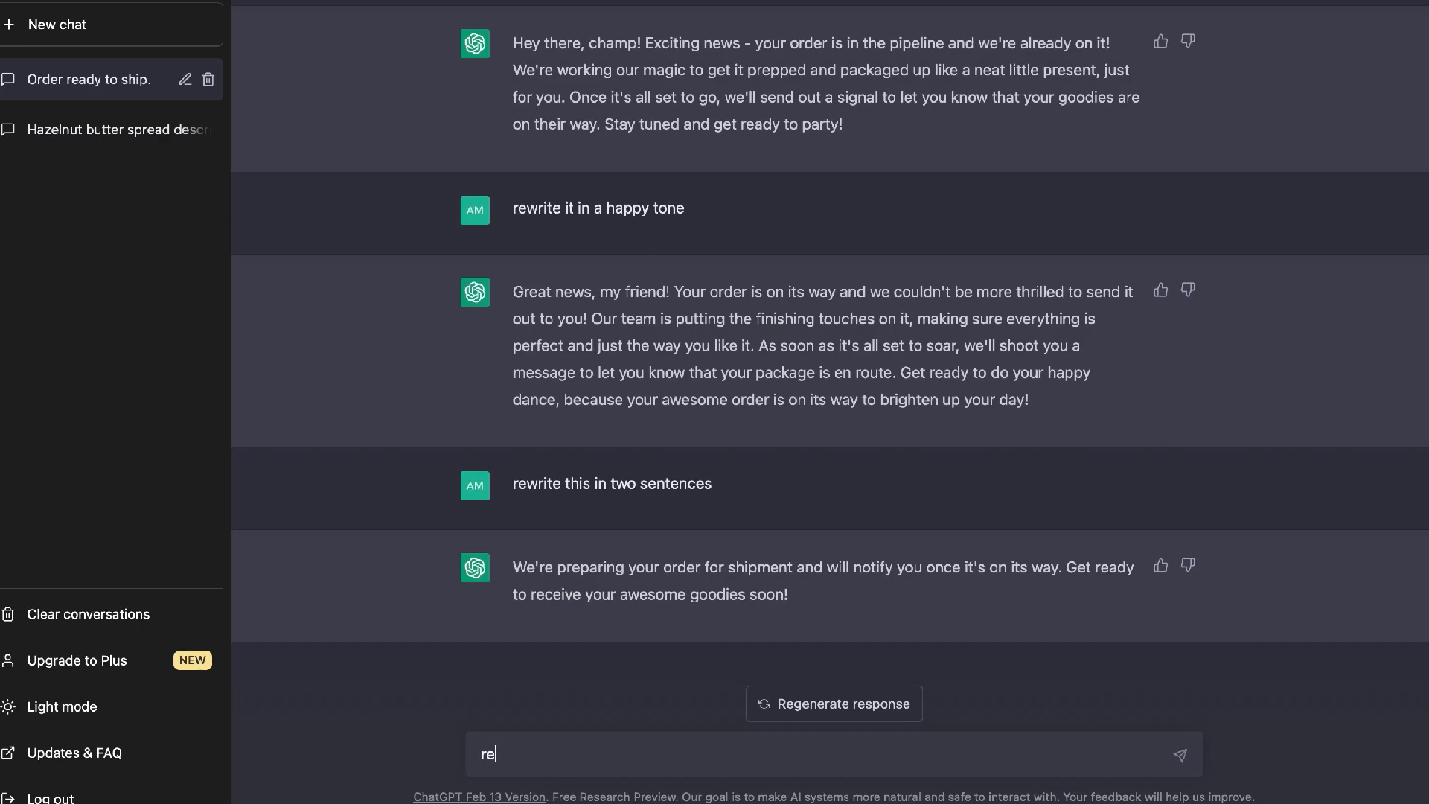